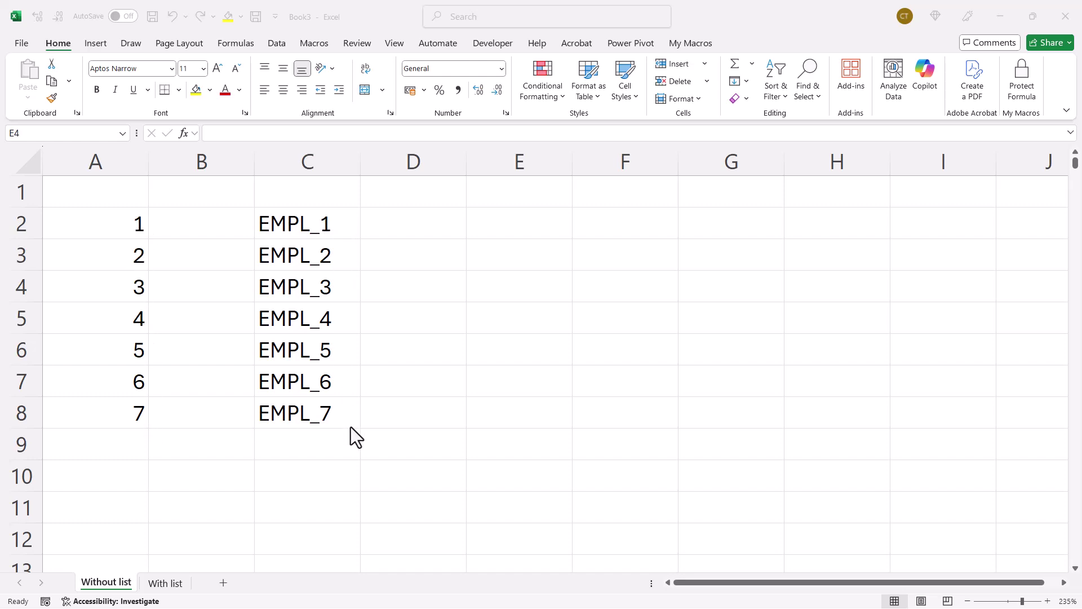
On the Without list sheet, clear the old numbers and EMPL_ labels from A2:C9.
left_click(166, 584)
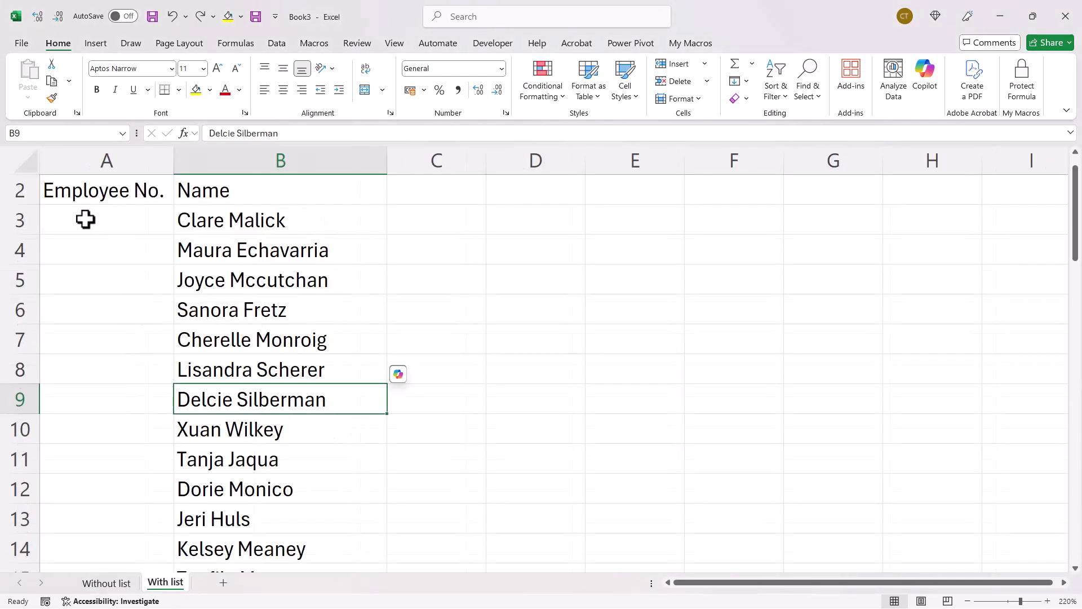
left_click(107, 584)
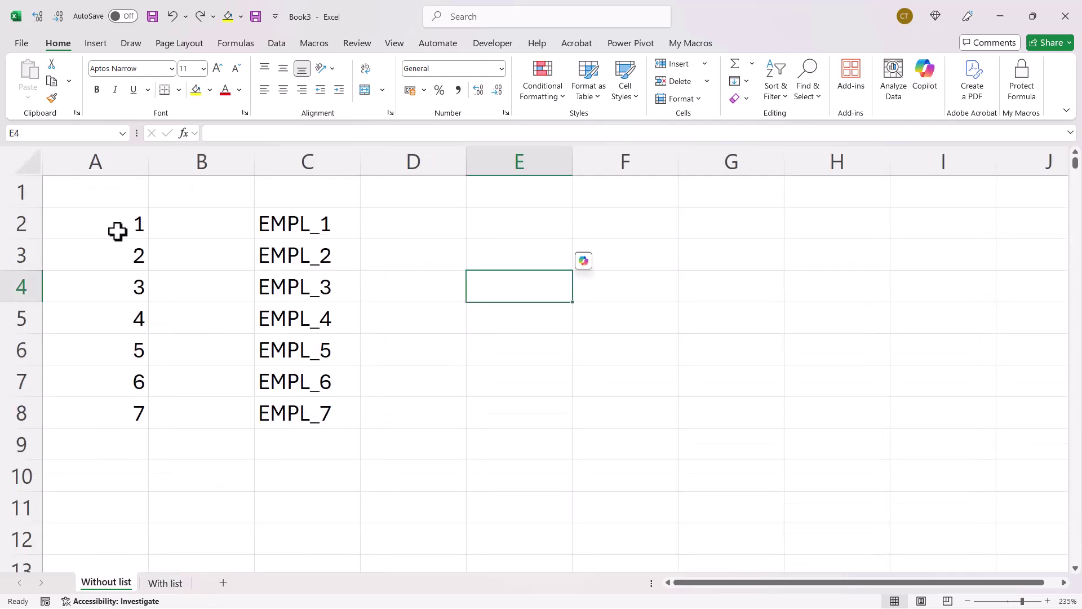
left_click_drag(116, 230, 309, 438)
key("Delete")
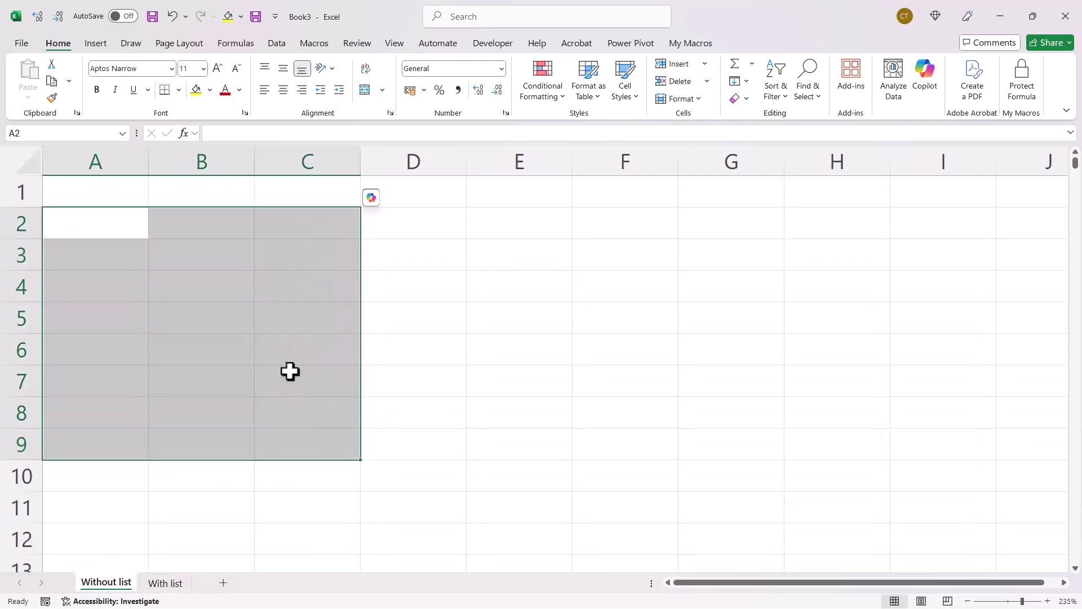
Enter 1 in A2, fill an increasing count to row 9, then delete numbers 2–8.
left_click(97, 225)
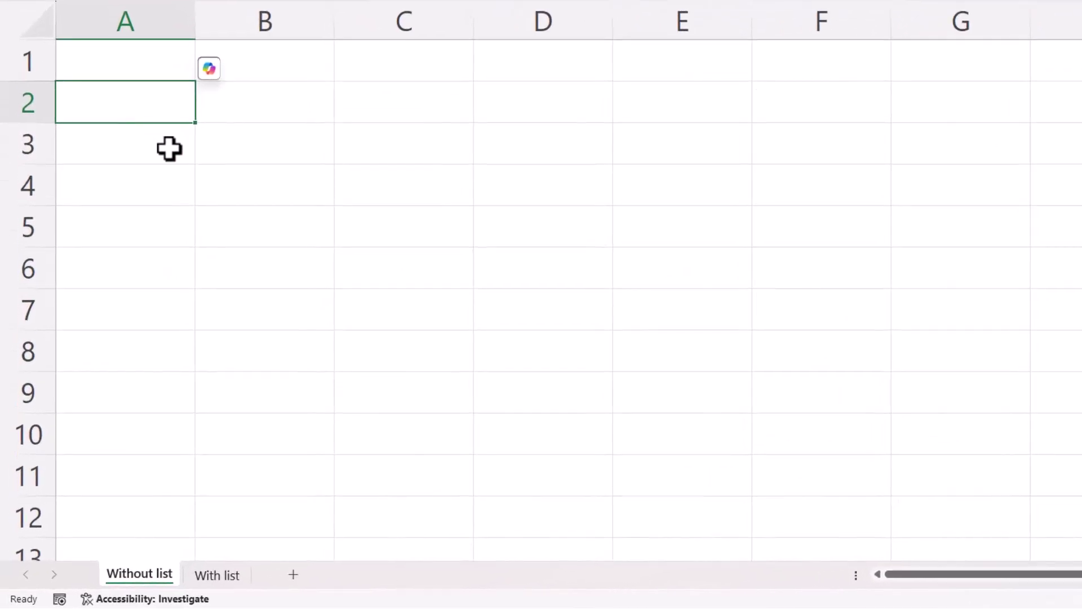
type("1")
key("Return")
left_click(155, 114)
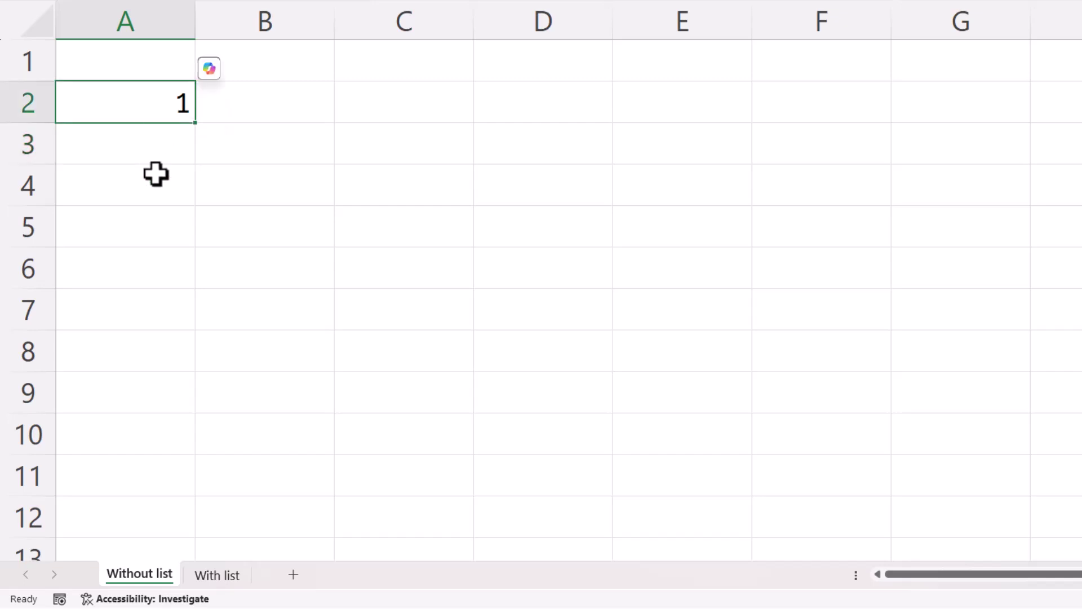
key("ctrl")
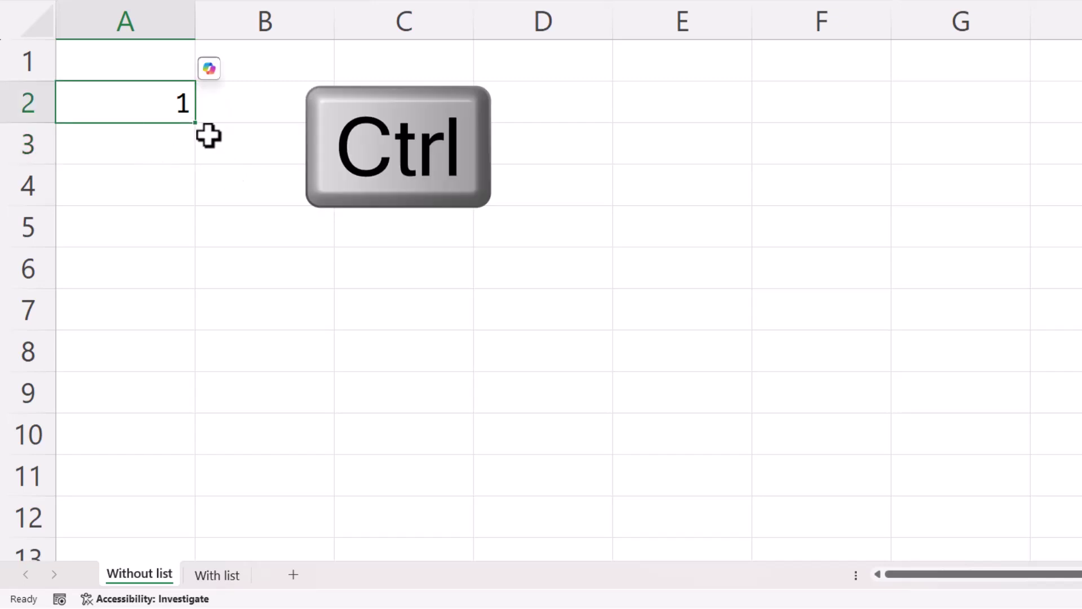
left_click_drag(198, 123, 193, 400)
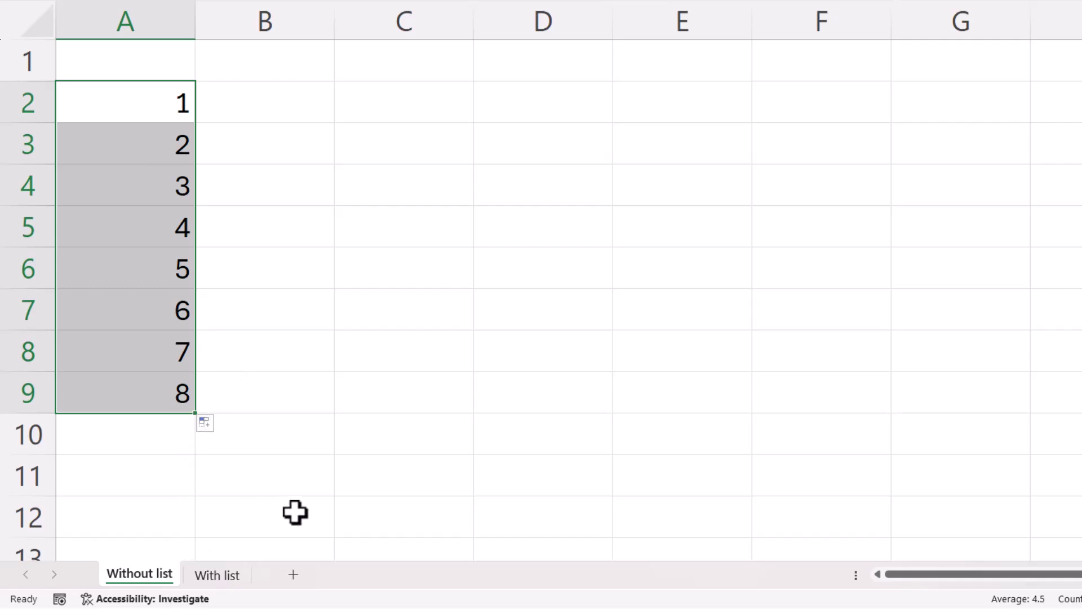
left_click_drag(172, 158, 164, 391)
key("Delete")
Fill a column series from A2 with step 1 and stop value 100.
left_click(157, 101)
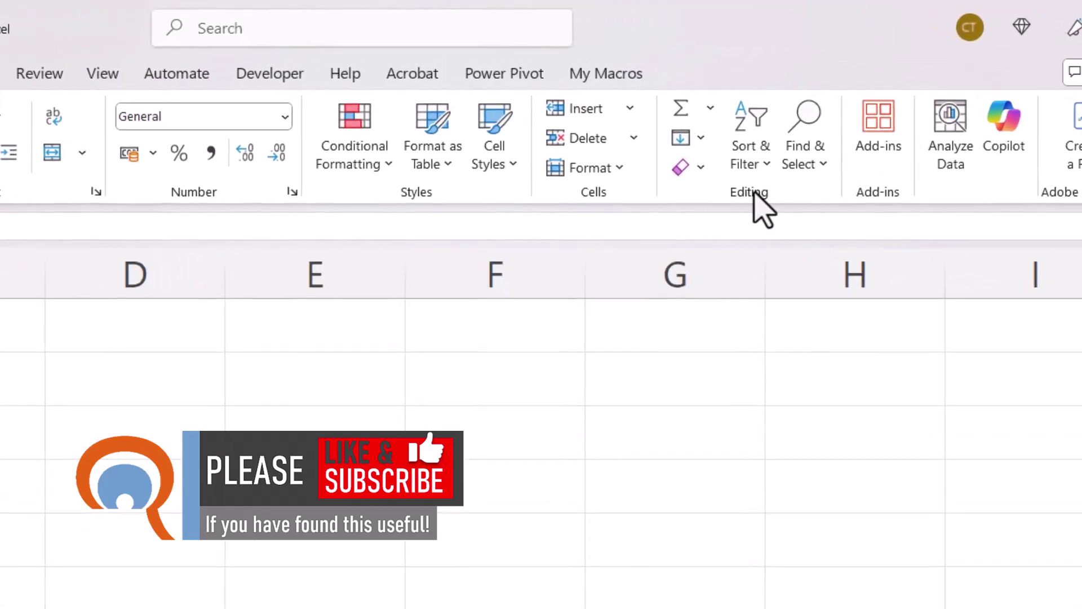
left_click(701, 139)
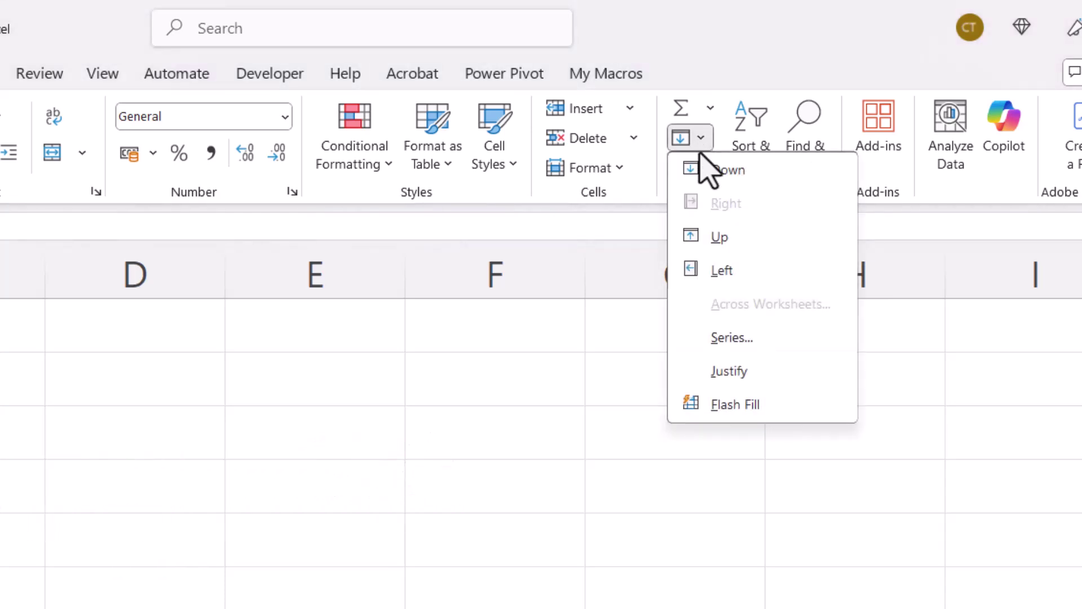
left_click(733, 337)
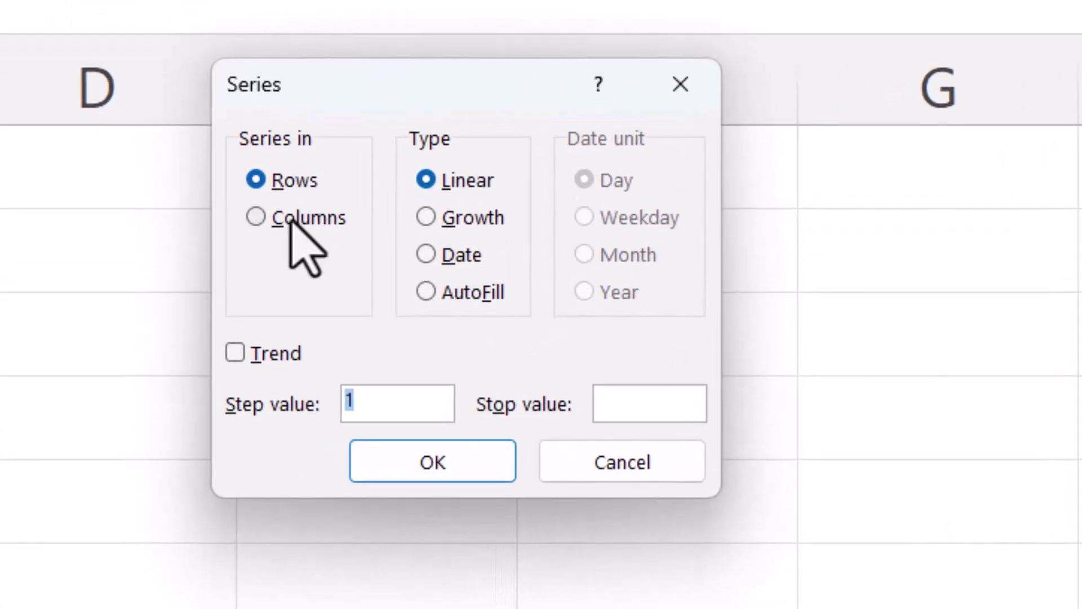
left_click(258, 220)
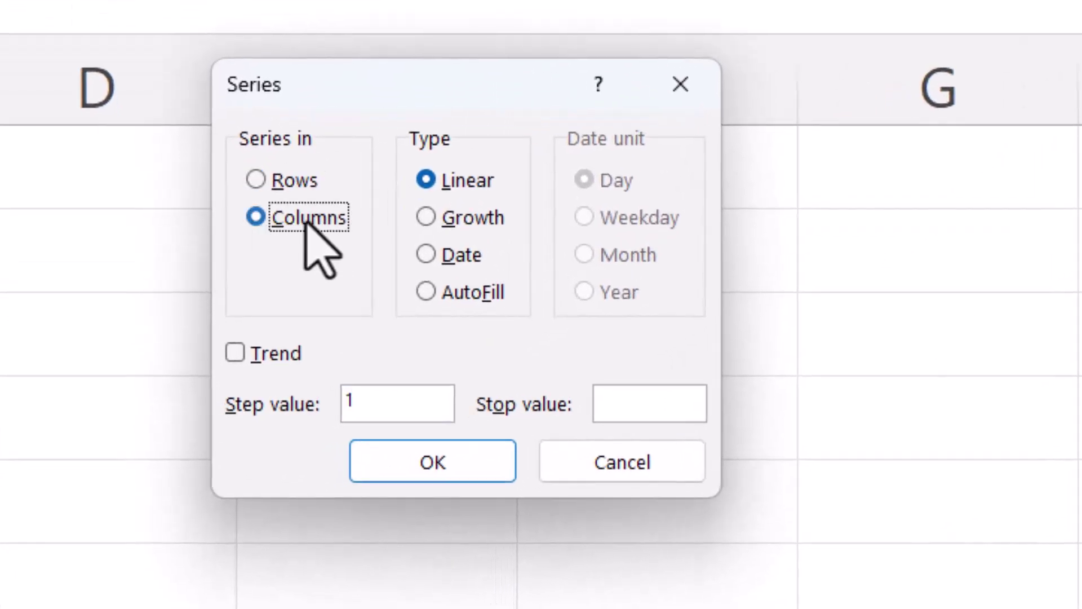
left_click(368, 403)
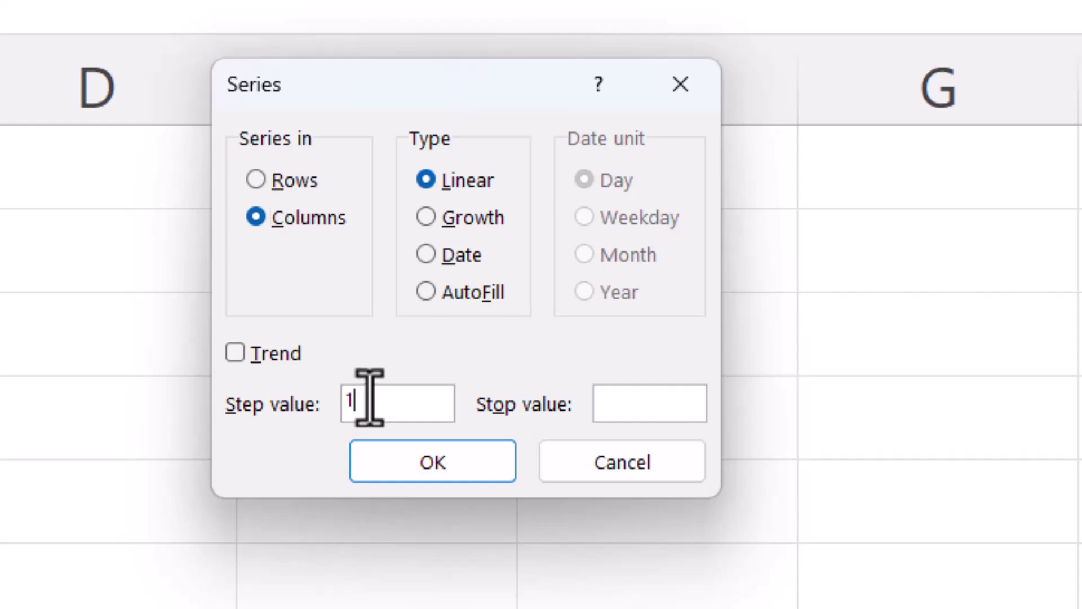
left_click(660, 401)
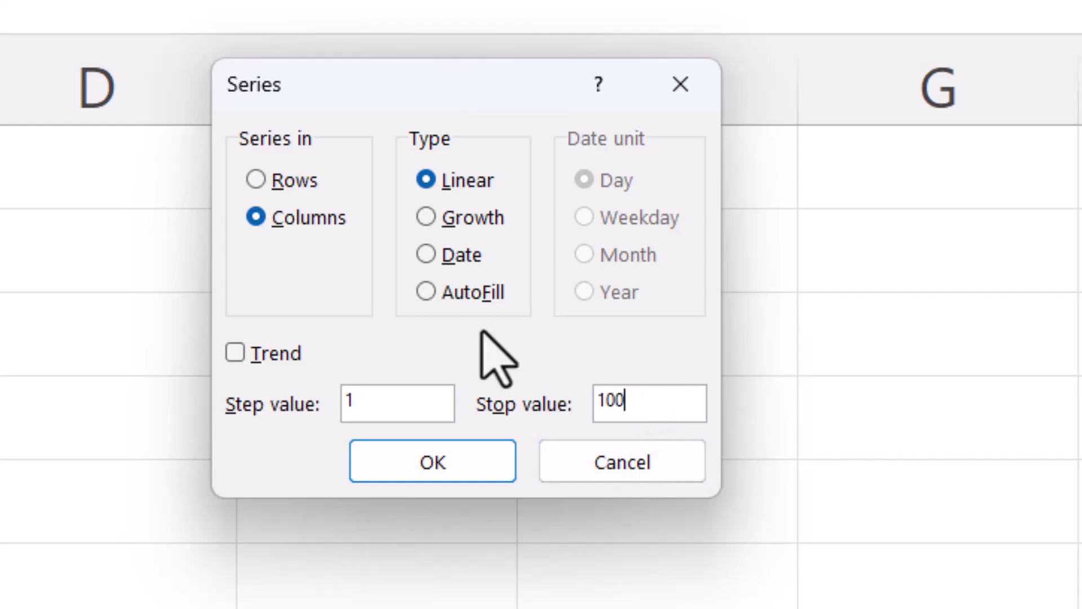
left_click(424, 464)
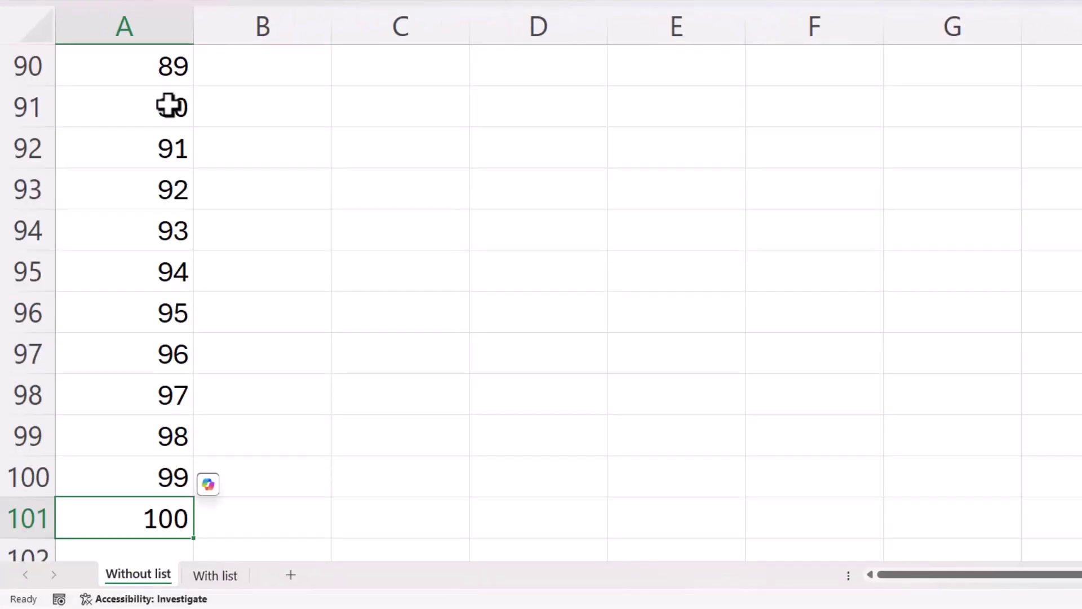
Enter the code EMPL-1 in cell C2.
key("ctrl+Up")
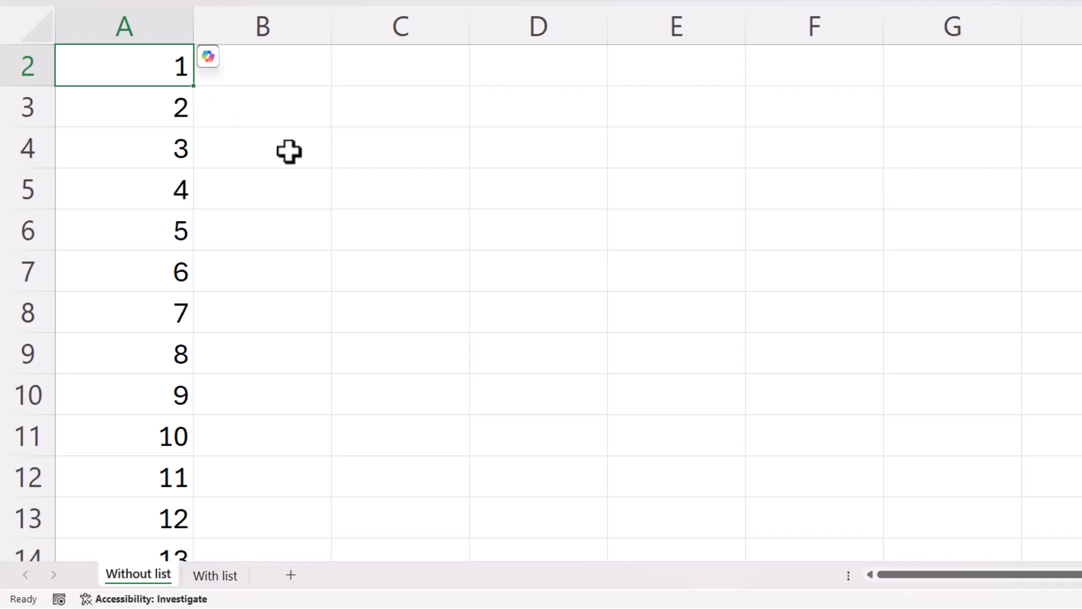
scroll(430, 114, "up", 1)
left_click(430, 114)
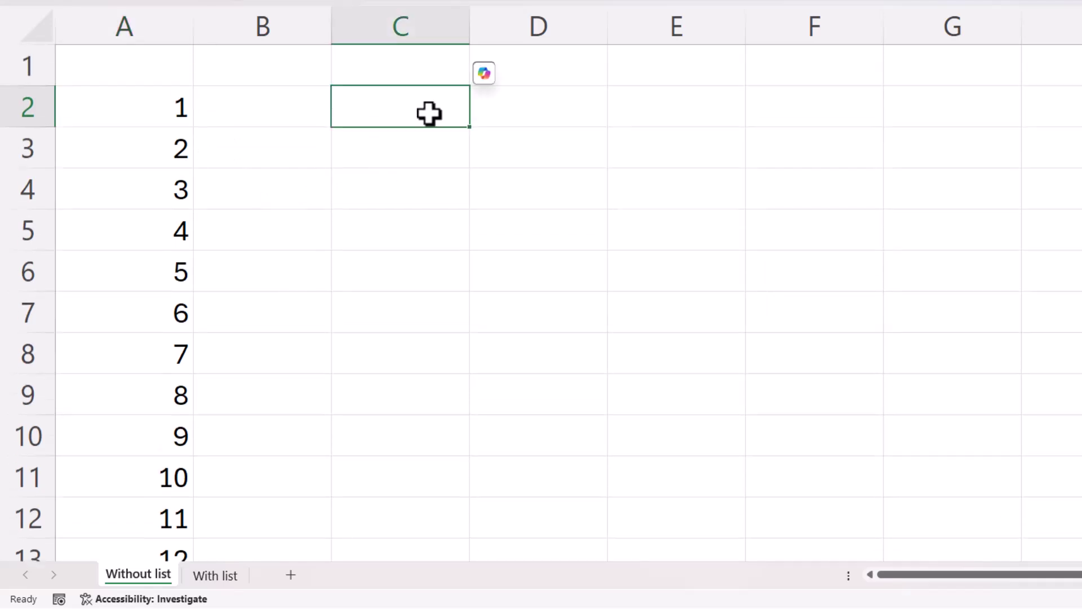
type("EMPL-1")
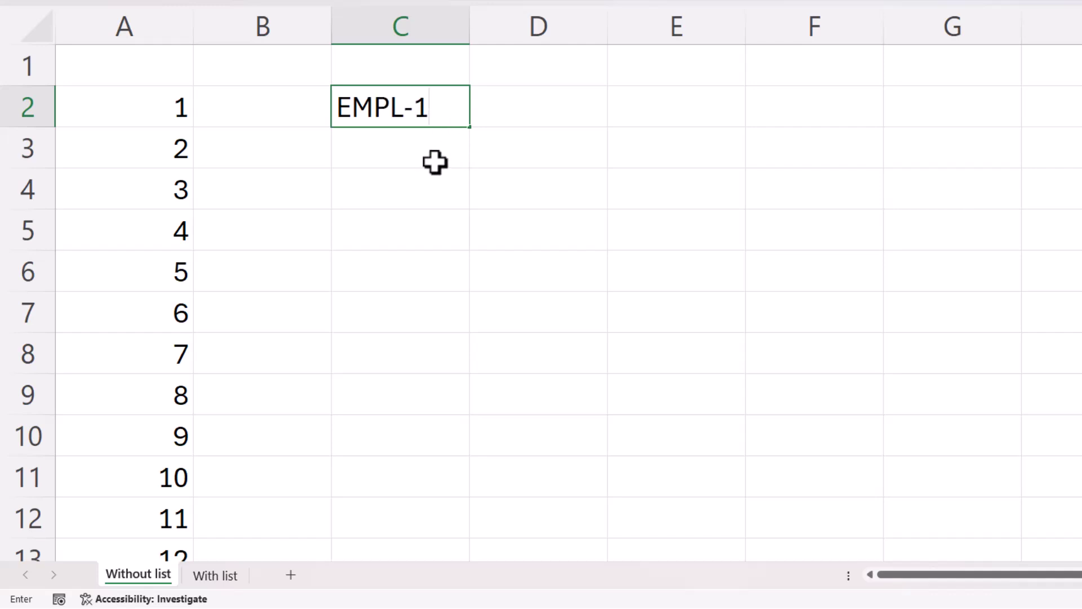
key("Return")
Fill EMPL codes down to C9, then delete EMPL-2 through EMPL-8.
left_click(427, 106)
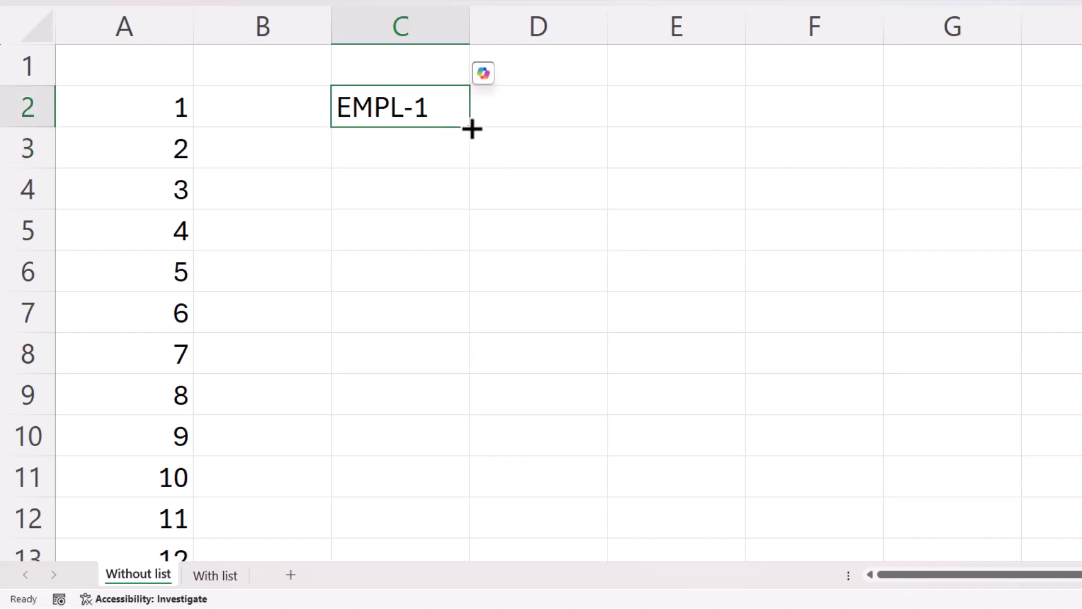
left_click_drag(471, 129, 440, 417)
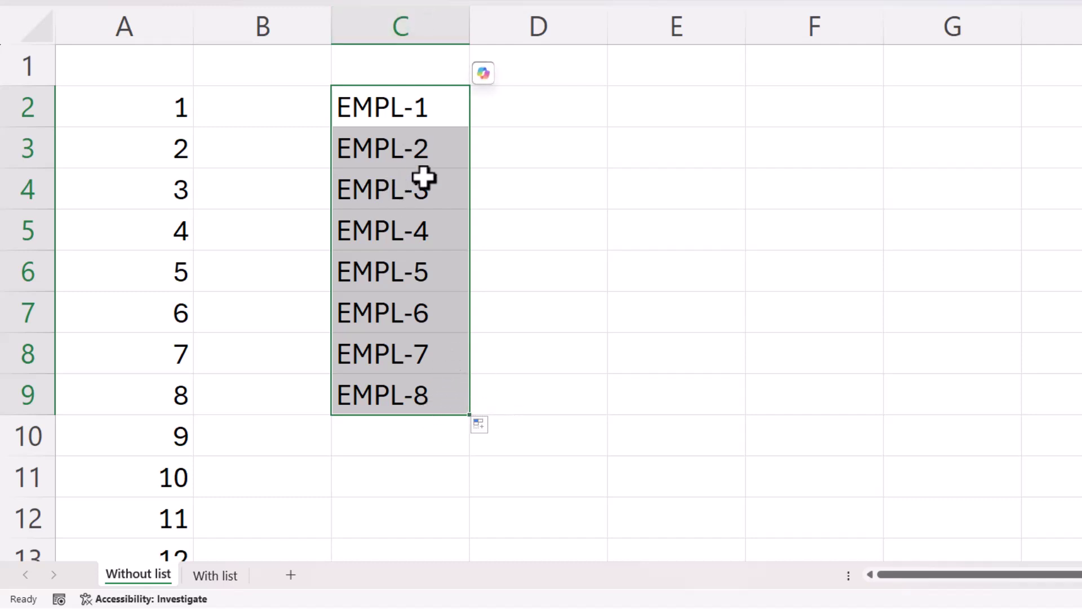
left_click_drag(423, 152, 417, 392)
key("Delete")
Select column C from C101 up to C2 via the Name Box.
left_click(447, 113)
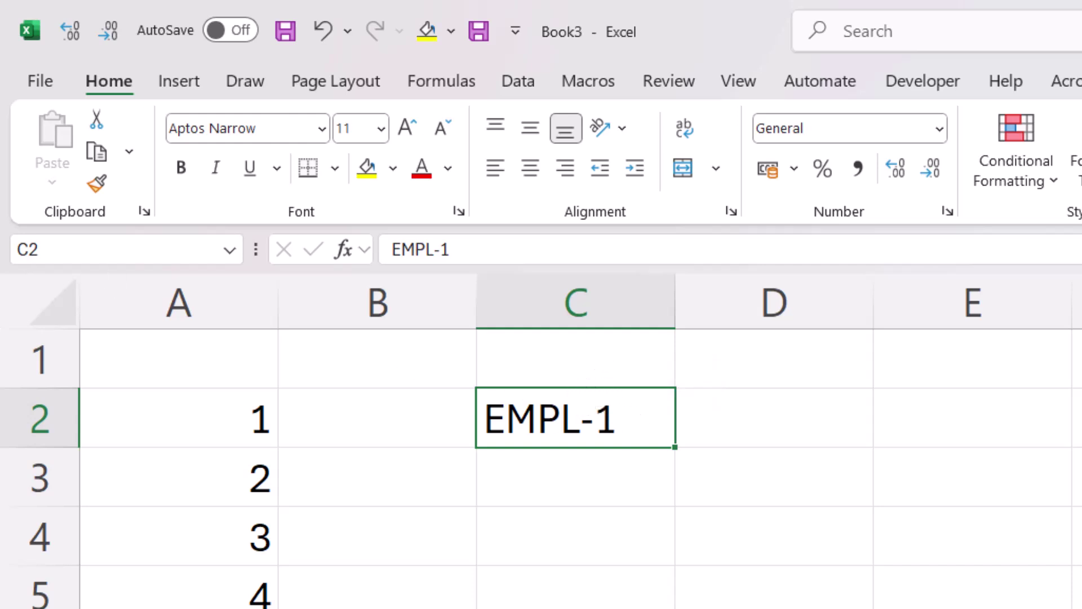
left_click(67, 249)
left_click(42, 250)
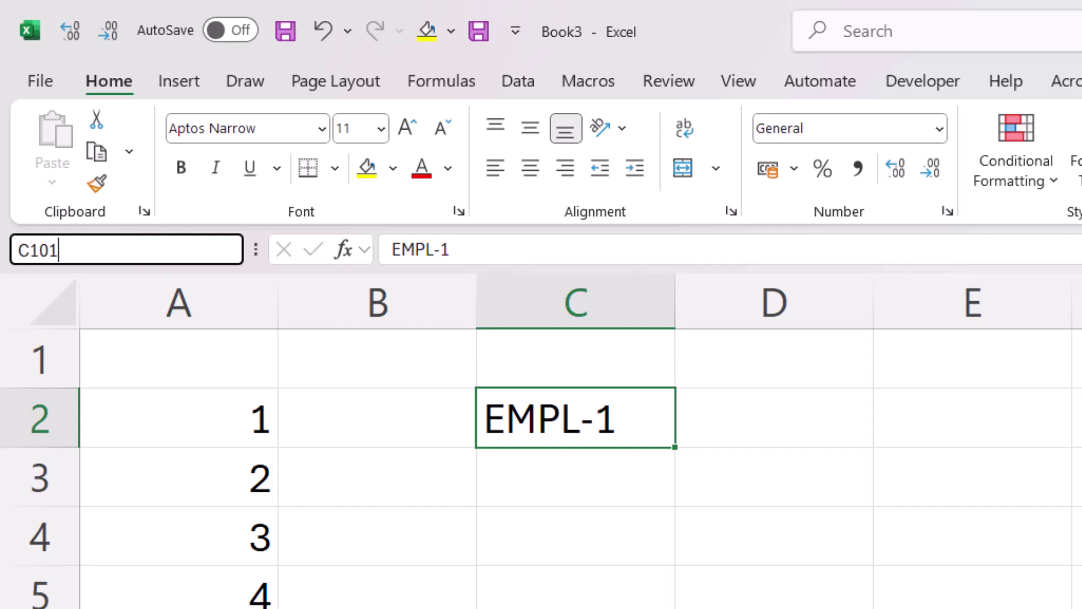
type("101")
key("Return")
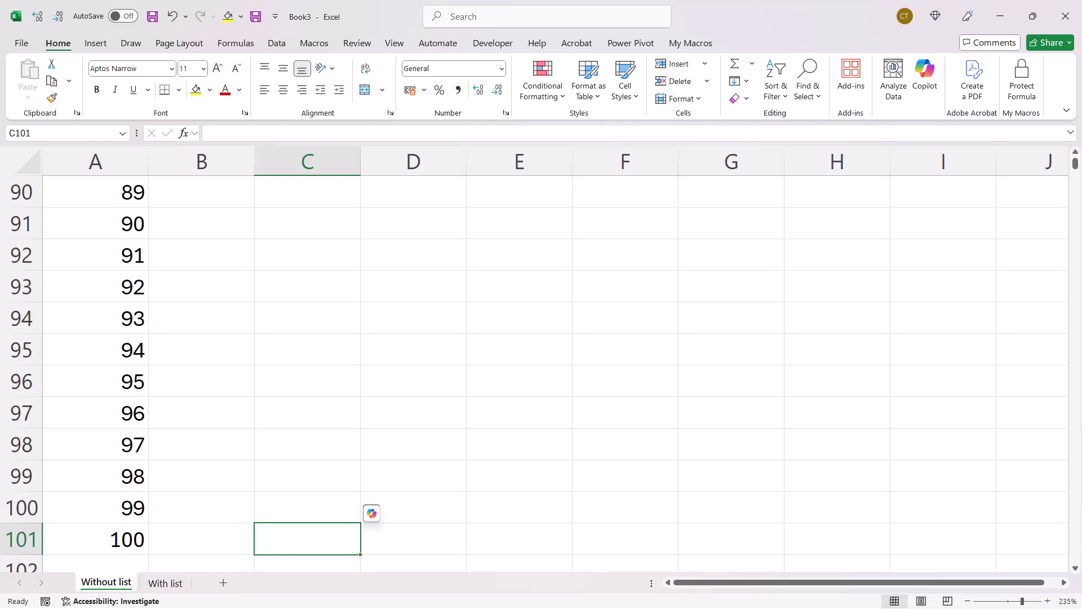
key("ctrl+shift+Up")
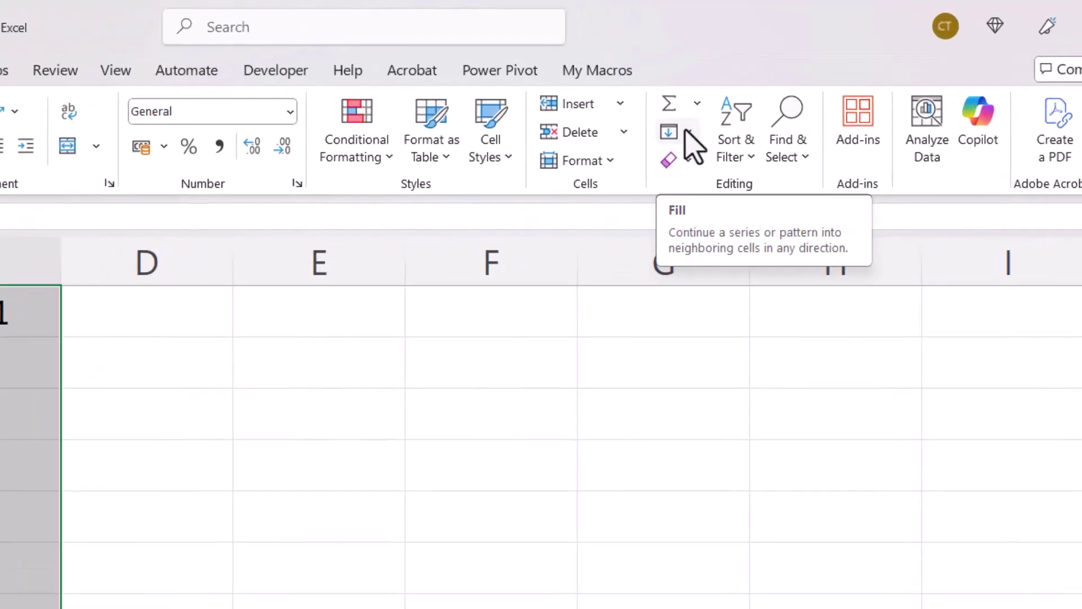
AutoFill the selection with the Series dialog to produce EMPL-1 through EMPL-100.
left_click(688, 133)
left_click(766, 331)
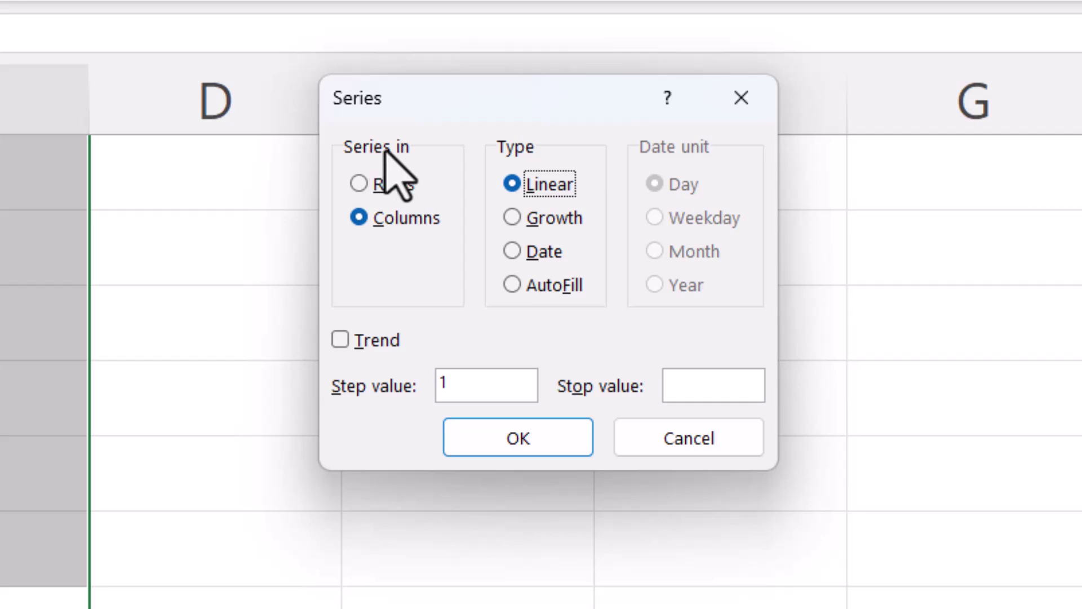
left_click(512, 285)
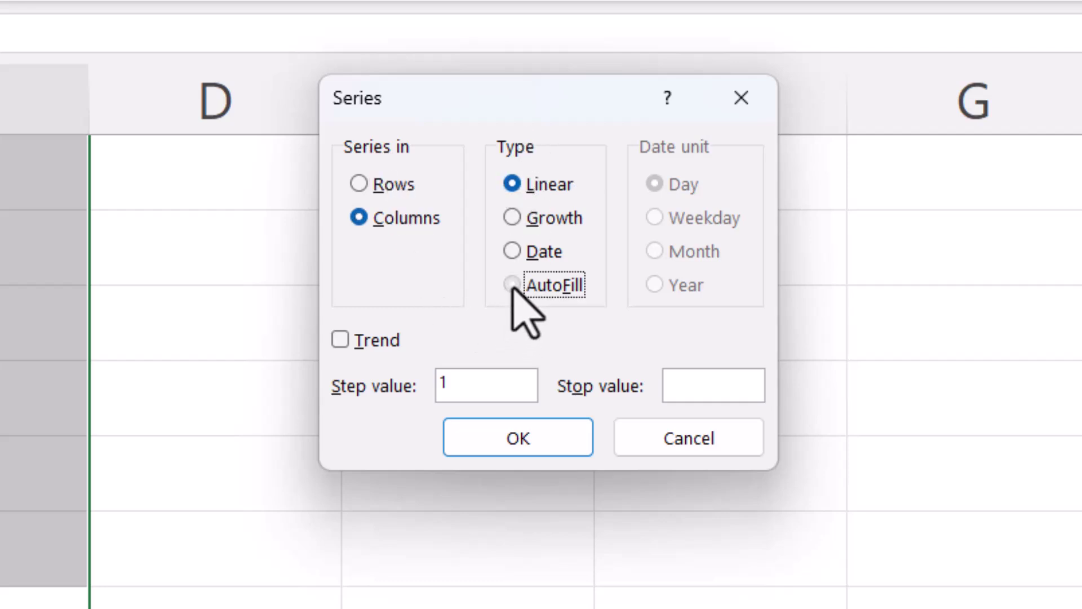
left_click(511, 437)
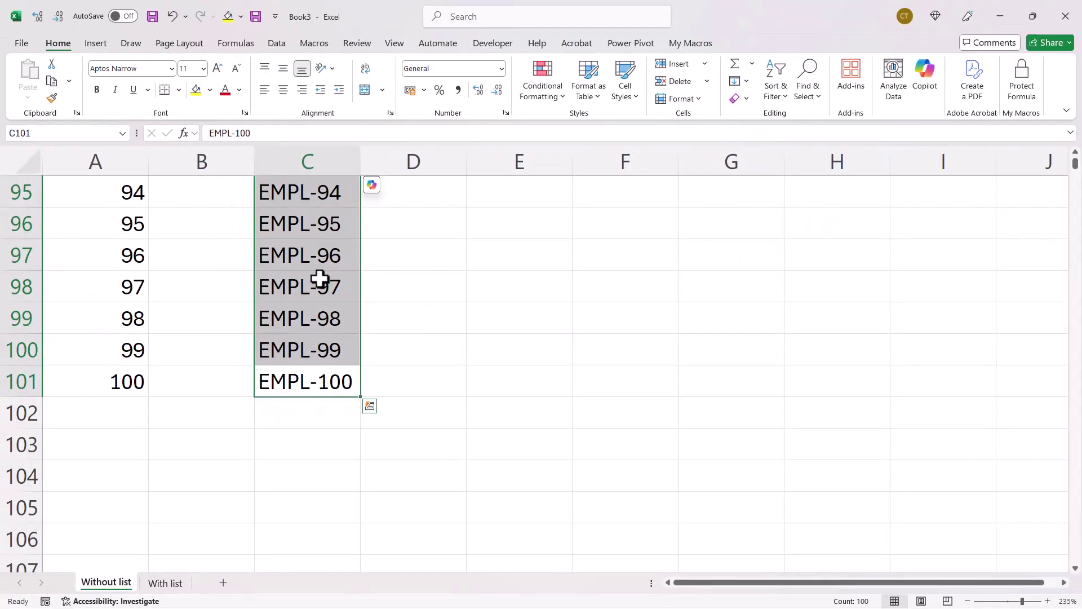
left_click(243, 299)
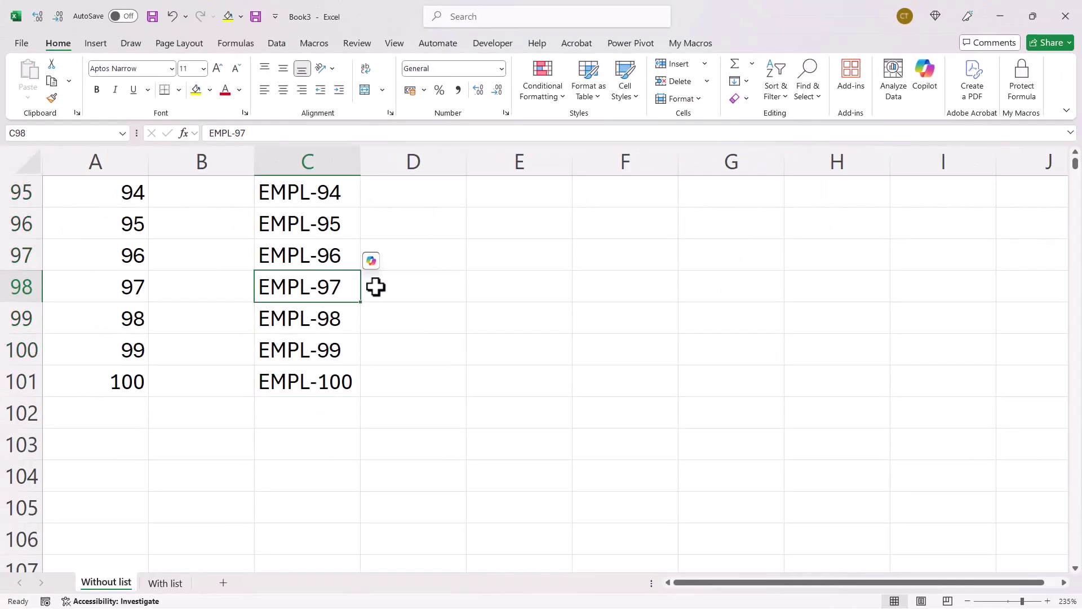
key("ctrl+Up")
Enter =SEQUENCE(100) in E2 and check the spilled numbers run 1 to 100.
key("Right")
key("Right")
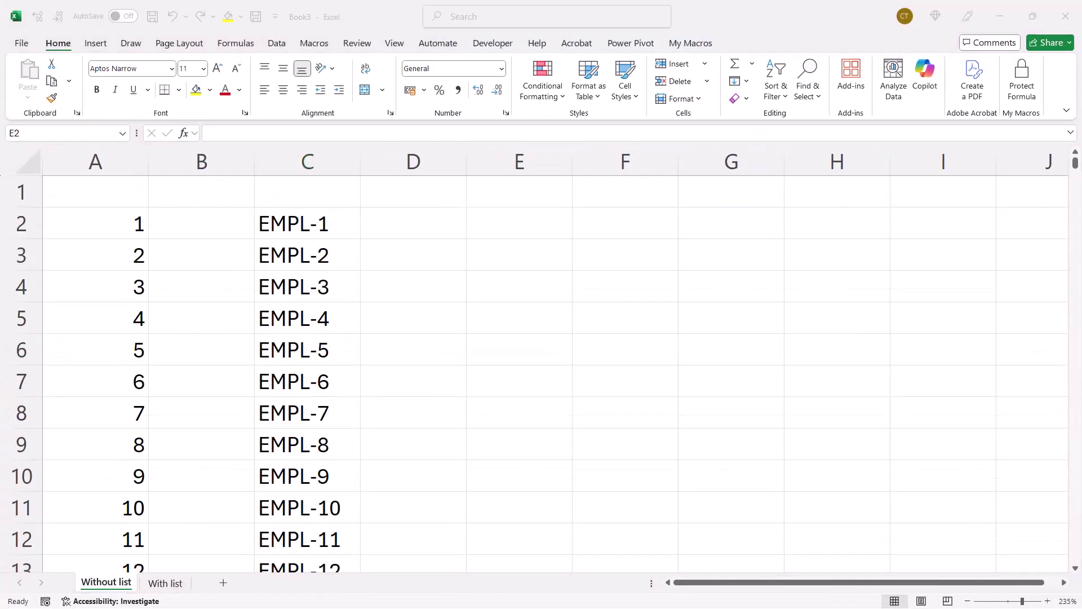
left_click(515, 231)
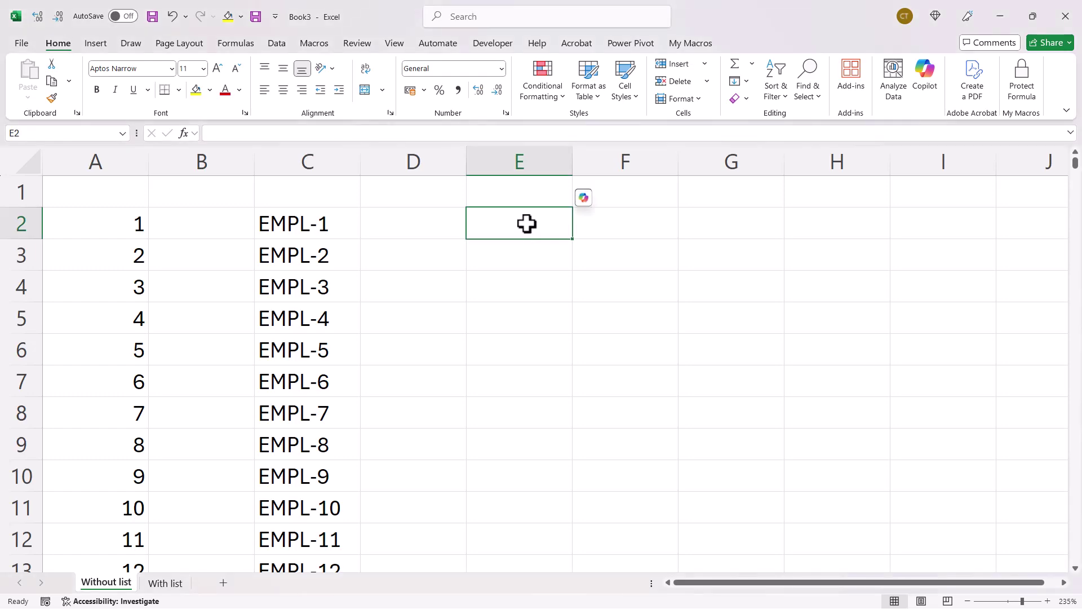
type("=seq")
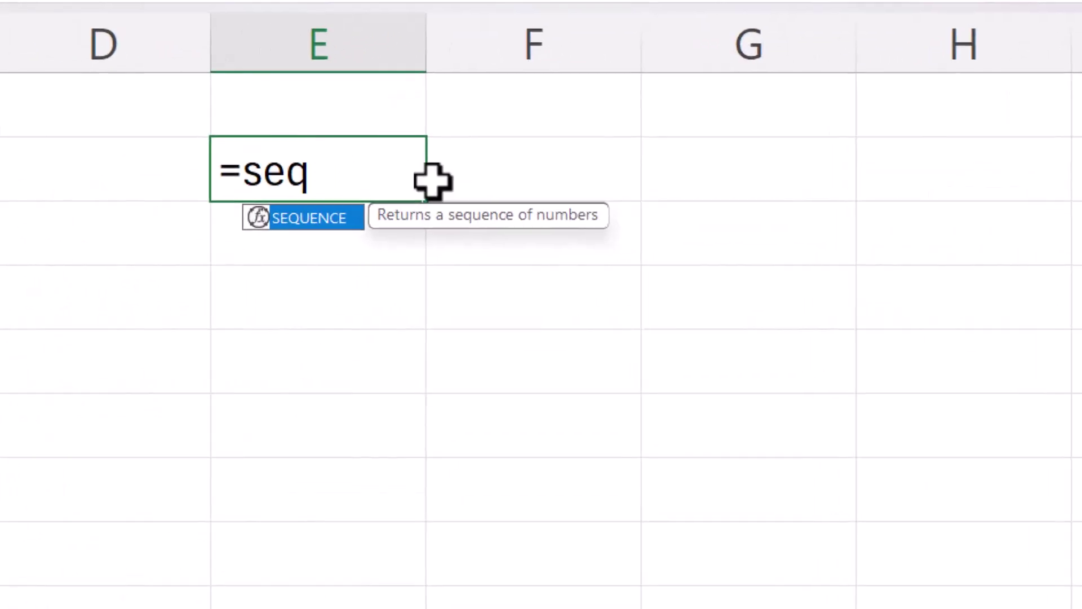
double_click(431, 239)
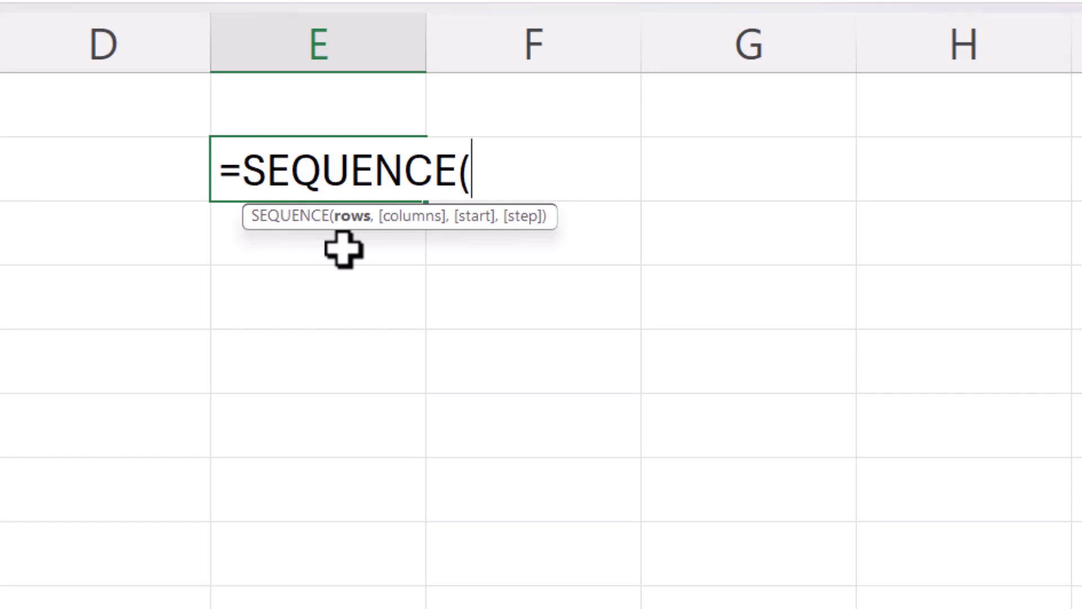
type("00)")
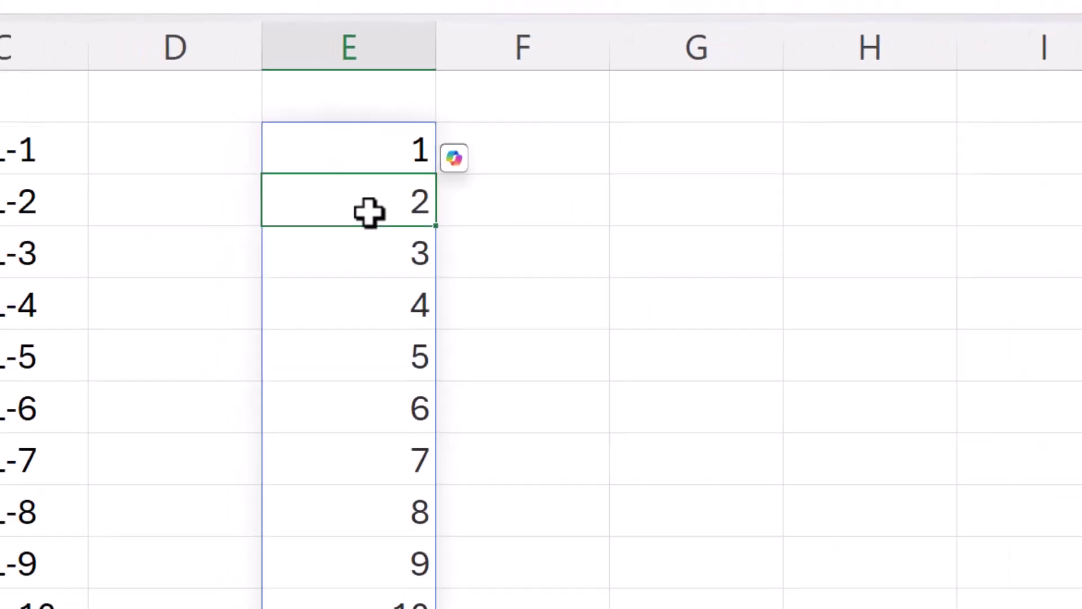
key("ctrl+Down")
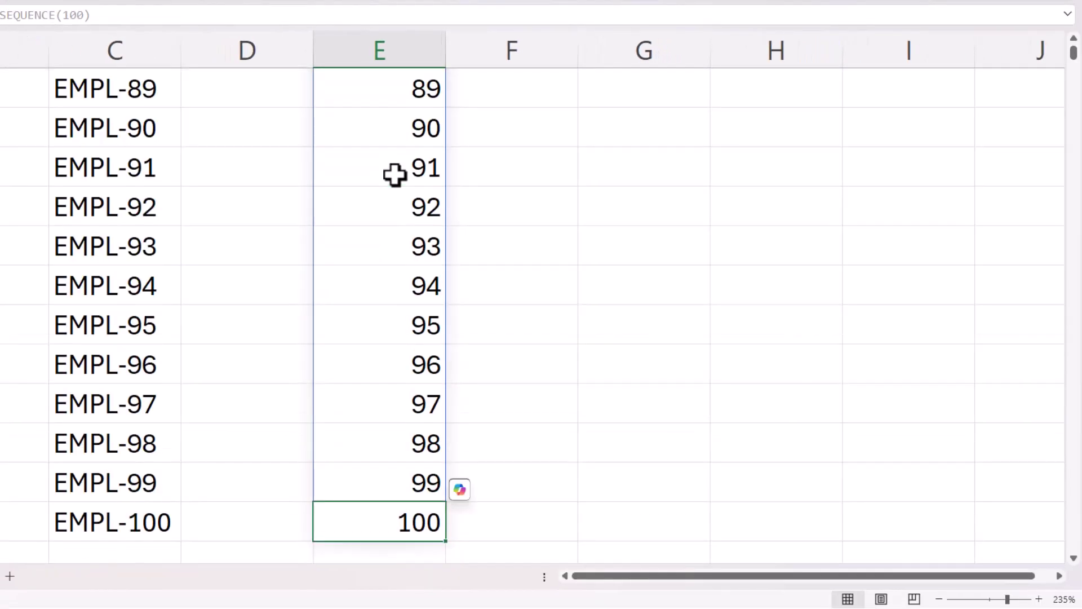
key("ctrl+Up")
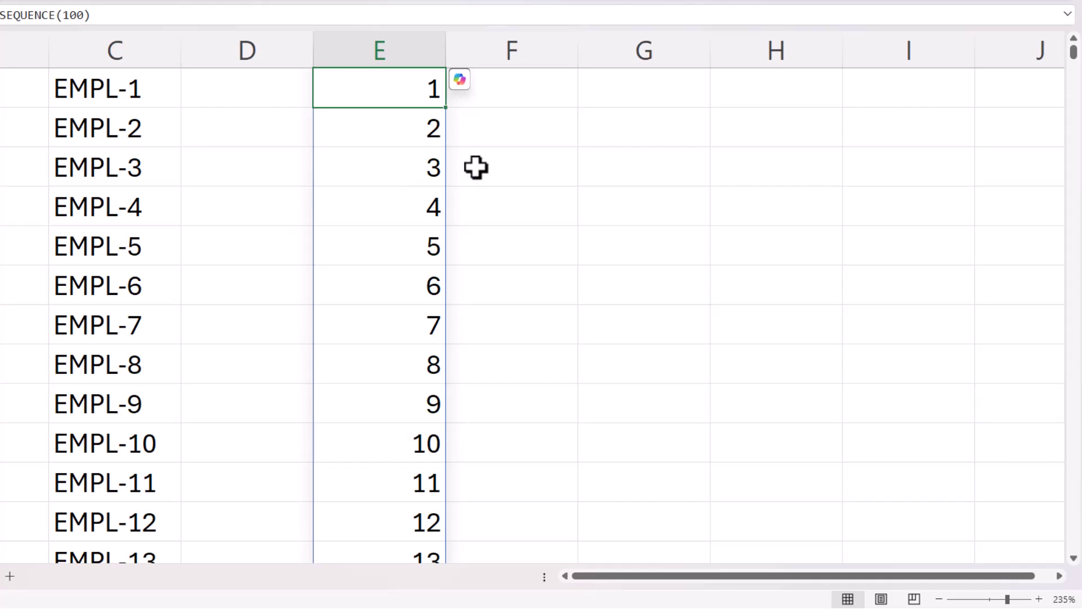
scroll(395, 158, "up", 1)
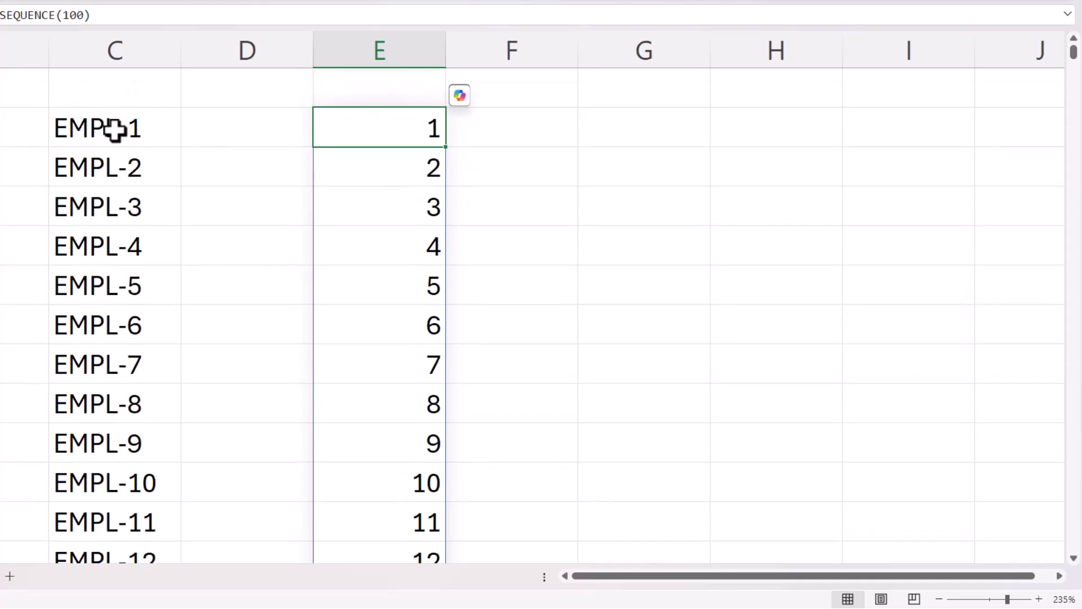
Edit the E2 formula to ="EMPL-"&SEQUENCE(100) so it spills EMPL-prefixed codes.
double_click(395, 142)
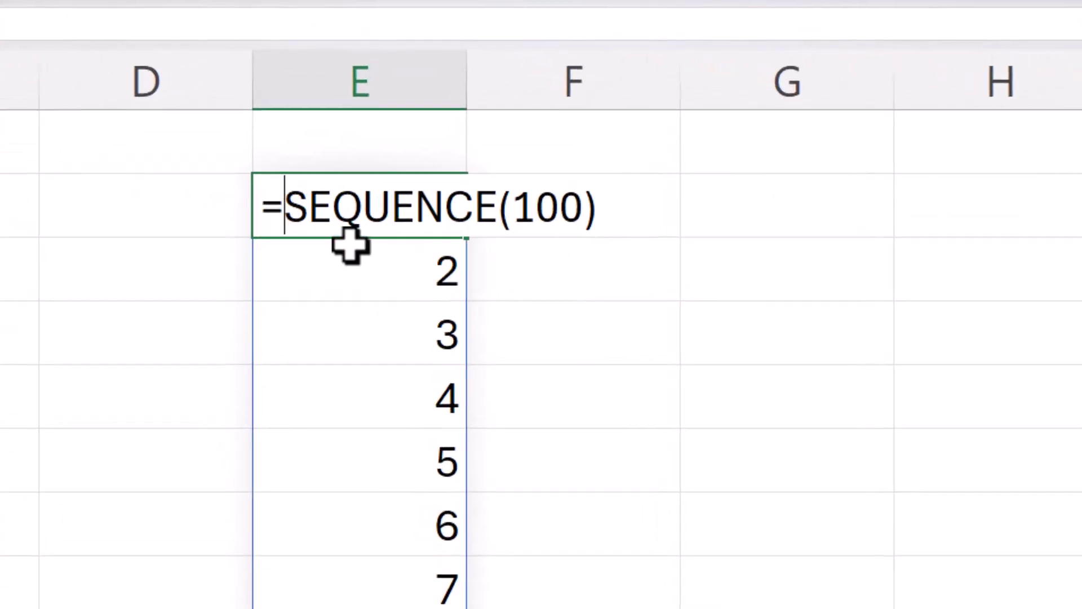
type("\"")
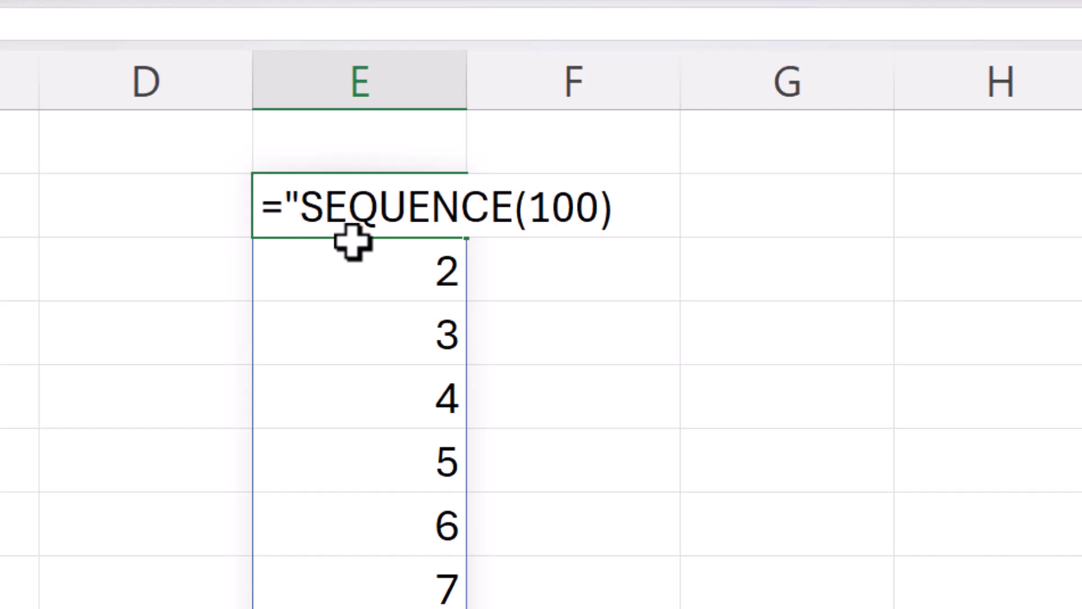
type("EMPL-\"")
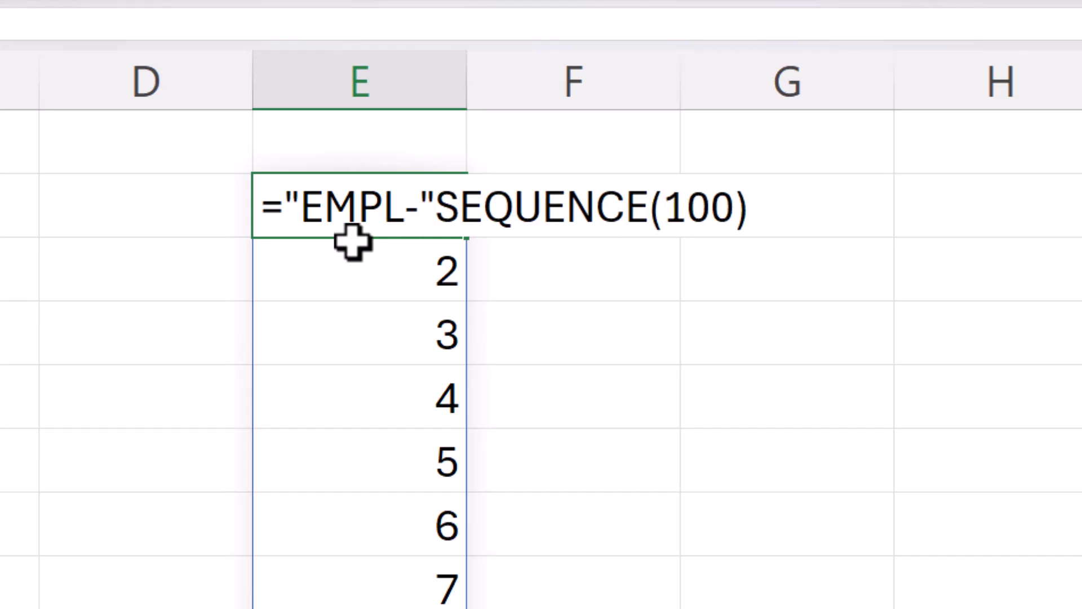
type("&")
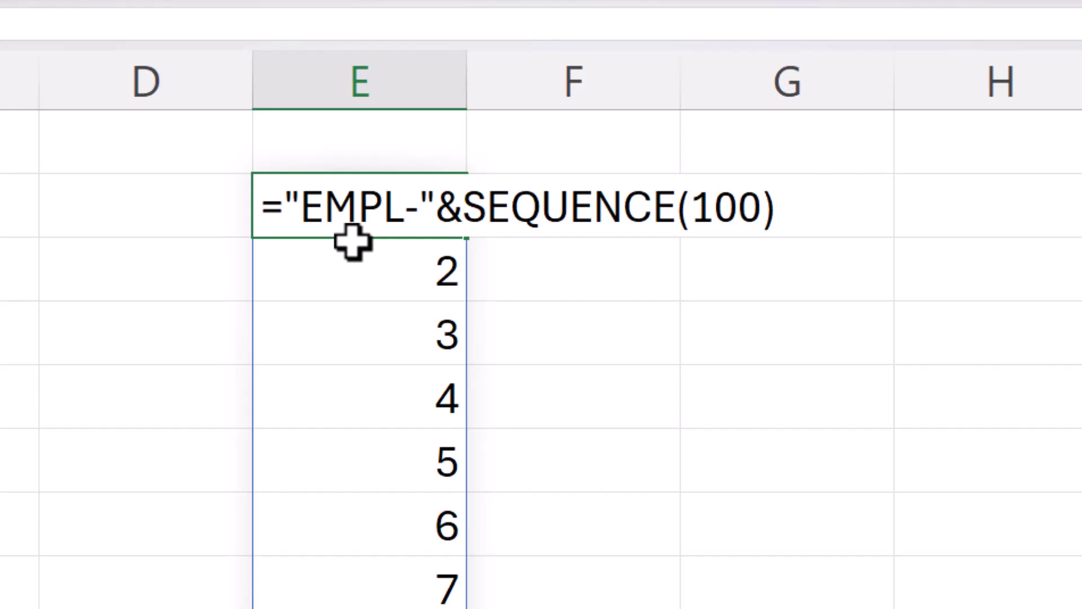
key("Return")
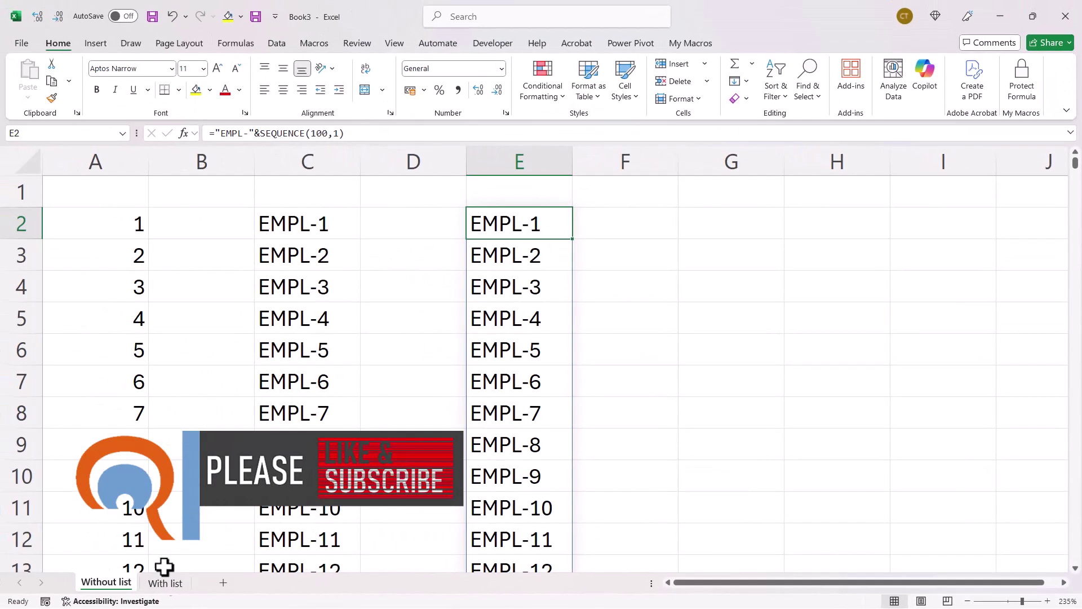
On the With list sheet, enter 1 as the first employee number in A3.
left_click(163, 583)
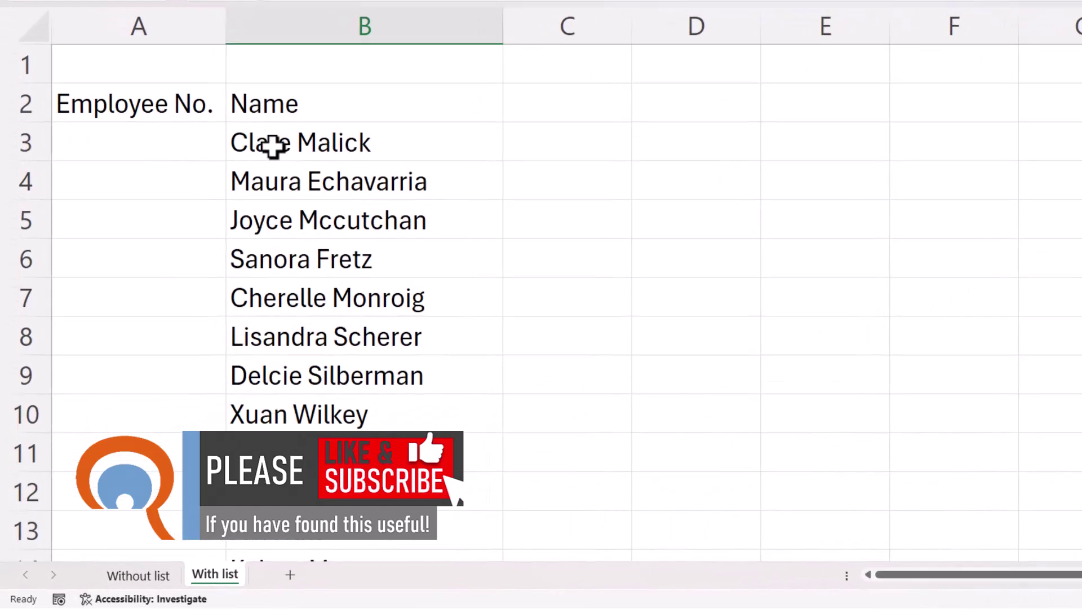
left_click(144, 143)
type("1")
key("Return")
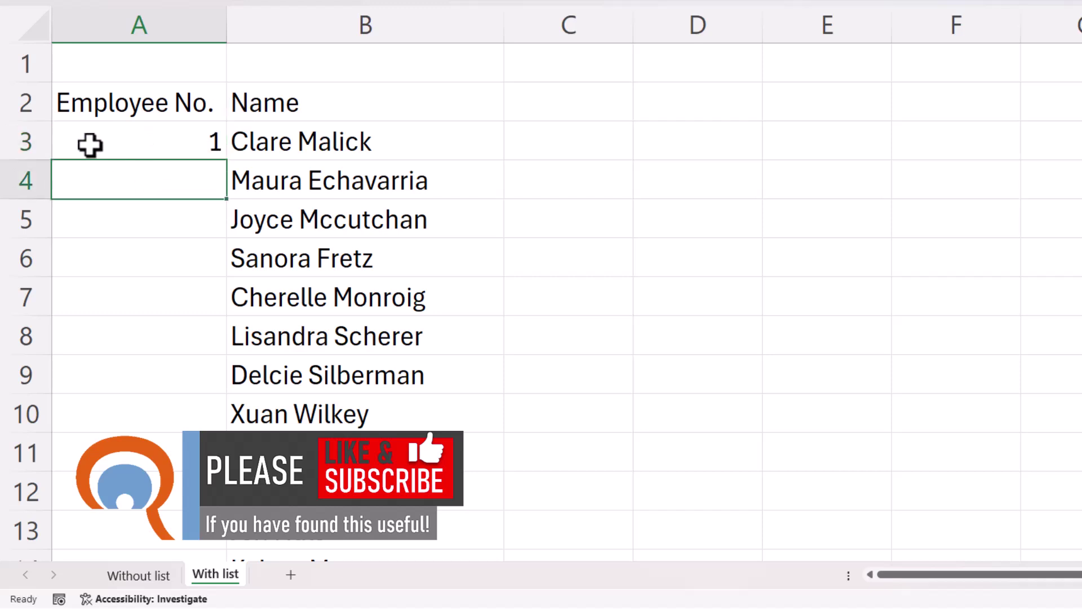
Fill the employee numbers down as a running count, ending at 49 in row 51.
left_click(212, 141)
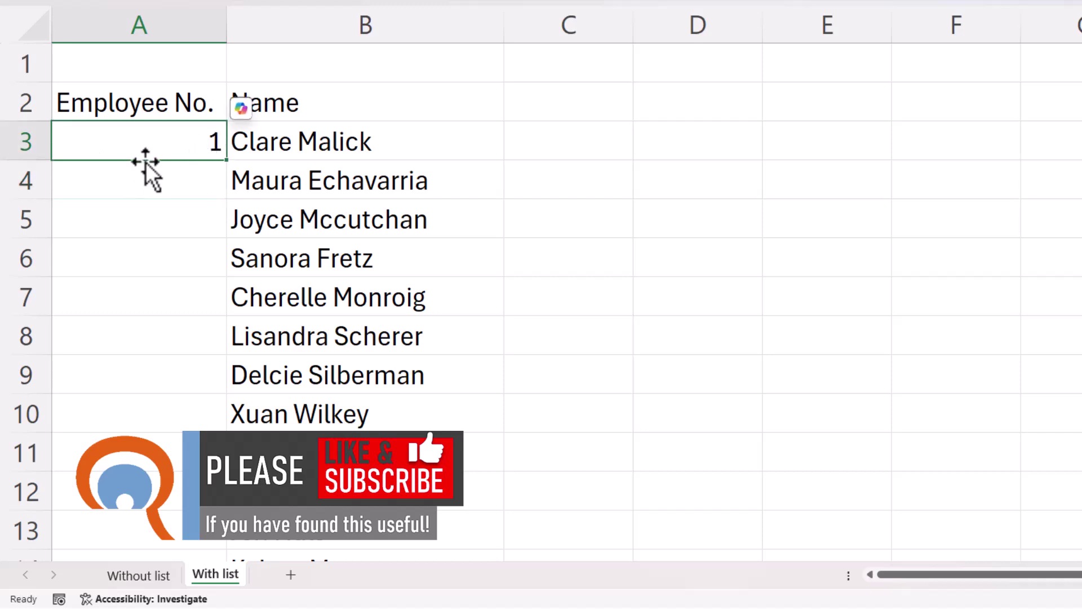
double_click(229, 163)
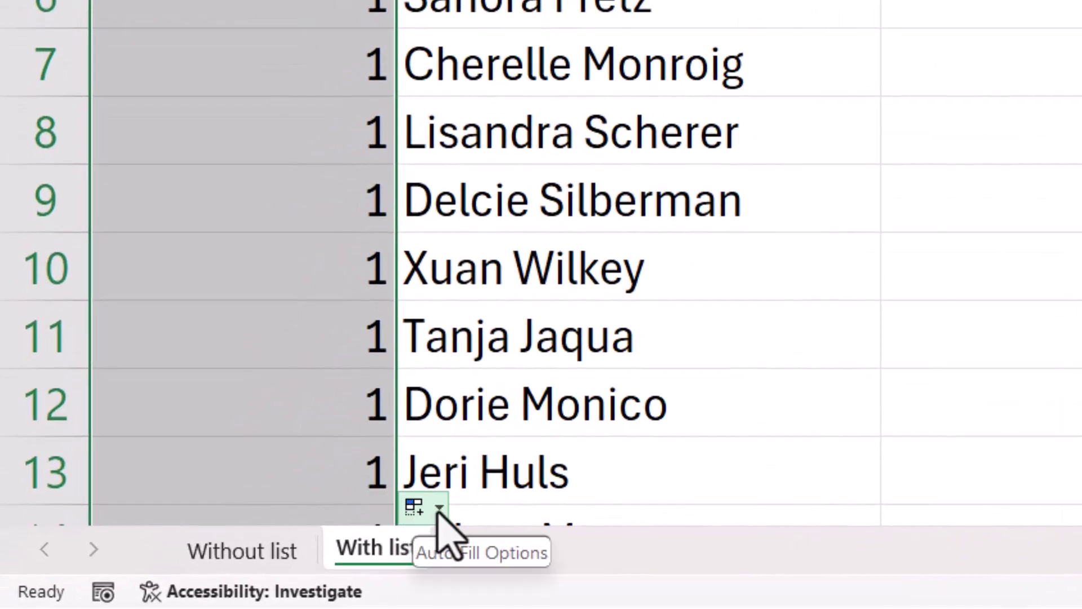
left_click(439, 509)
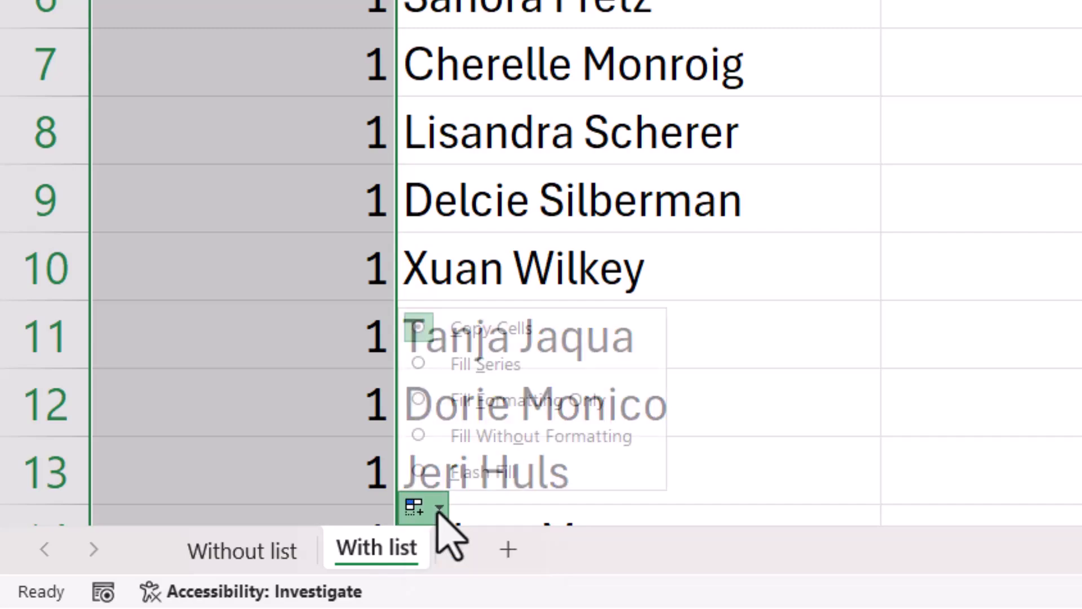
left_click(417, 365)
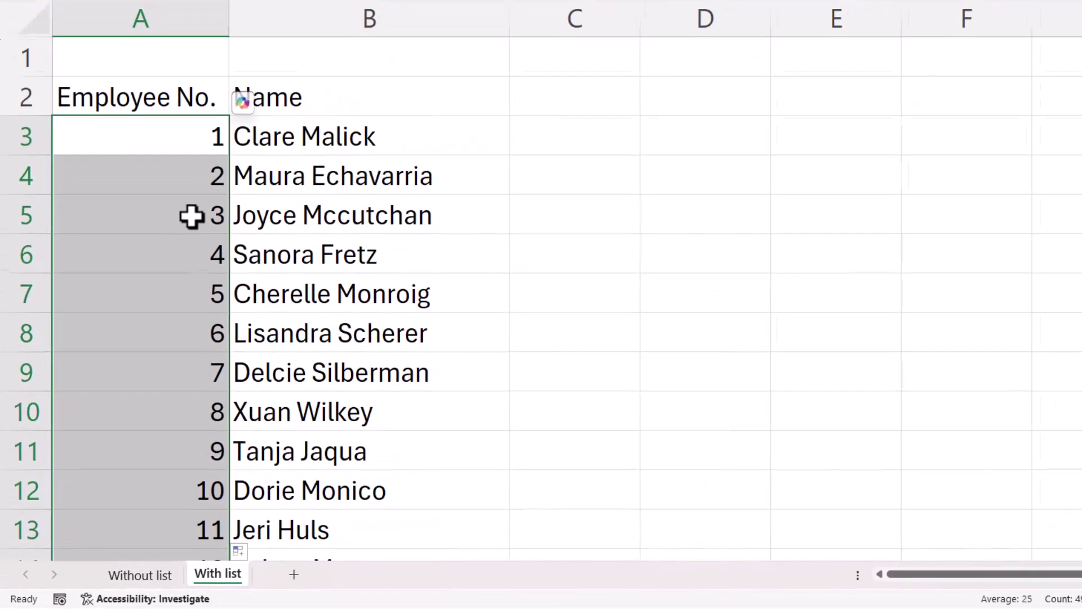
left_click(191, 216)
key("ctrl+Down")
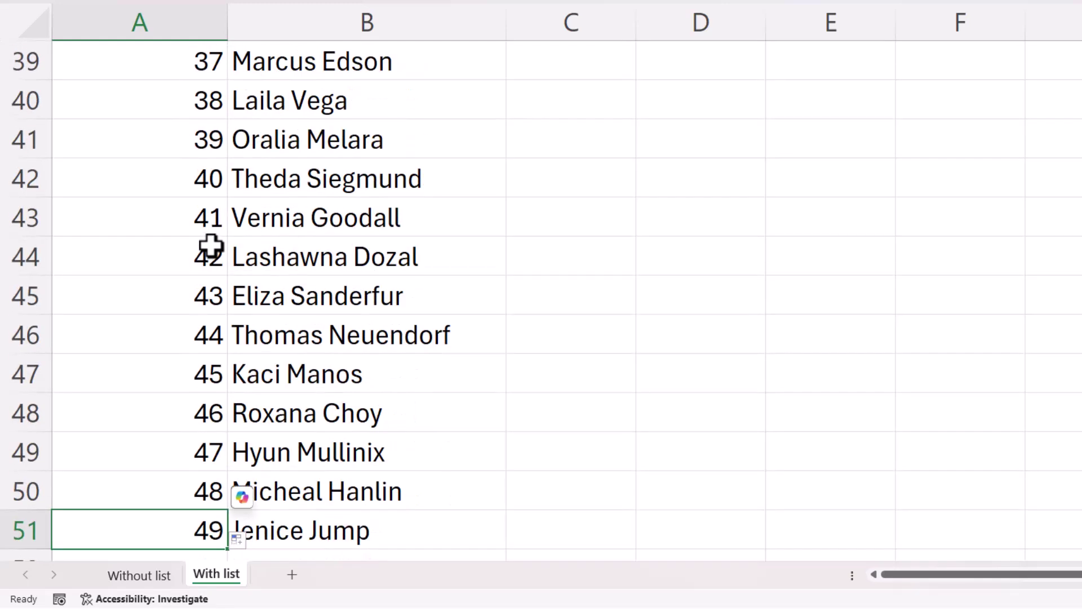
Add a test employee name in B52, then delete it again.
scroll(254, 253, "up", 12)
scroll(314, 322, "down", 10)
scroll(317, 323, "down", 4)
left_click(280, 372)
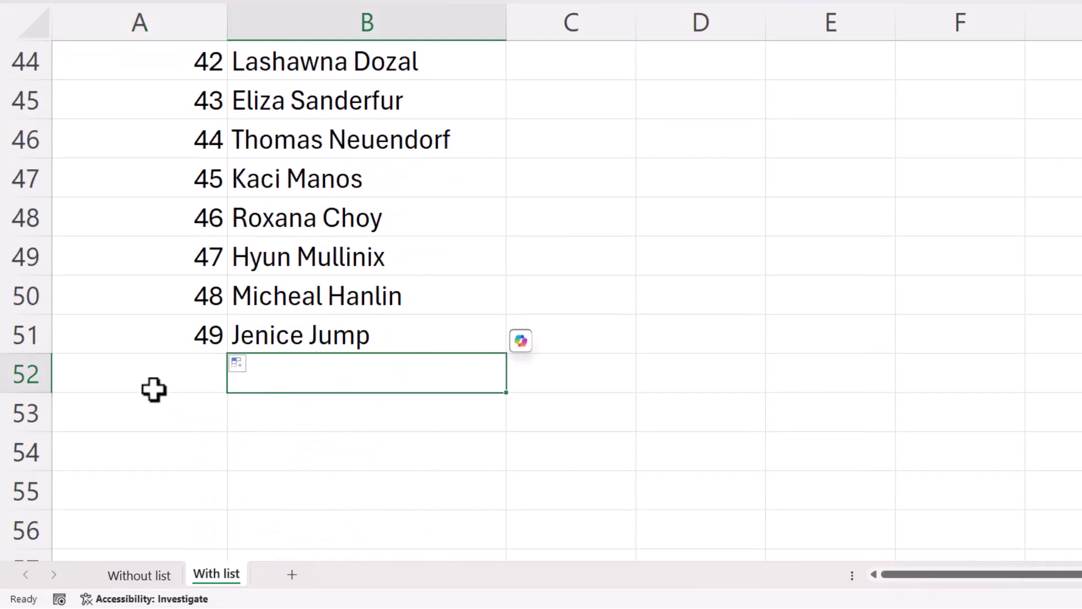
type("Chest")
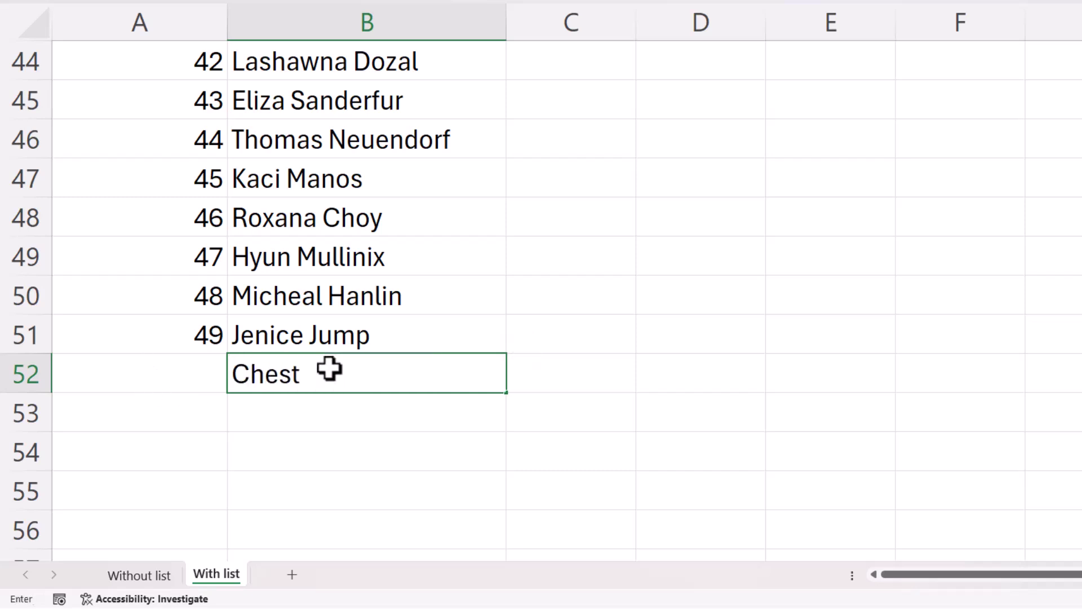
type("er Tugwell")
key("Return")
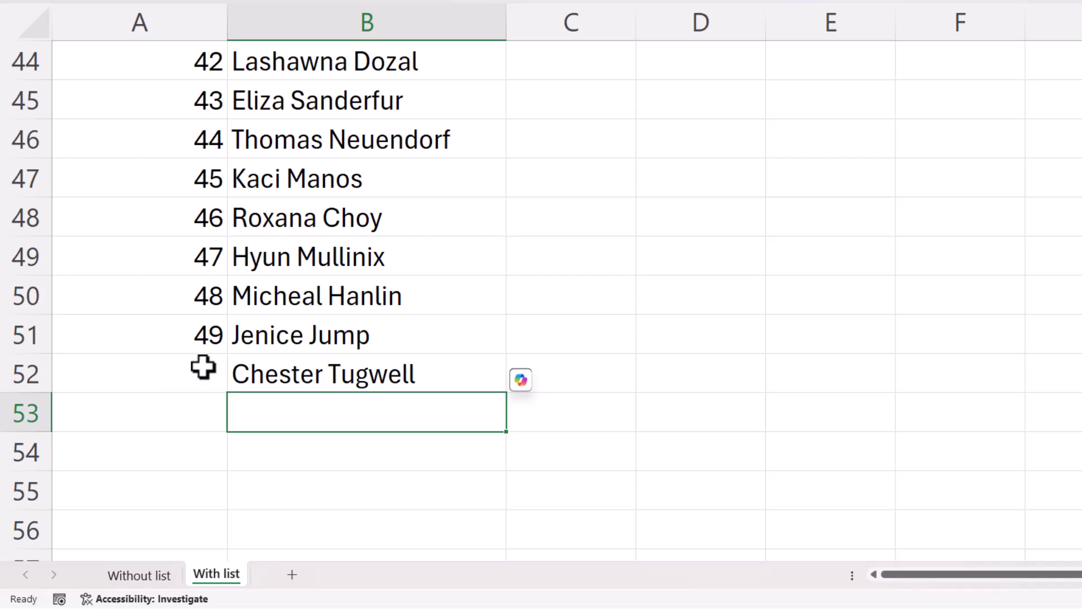
left_click(318, 380)
key("Delete")
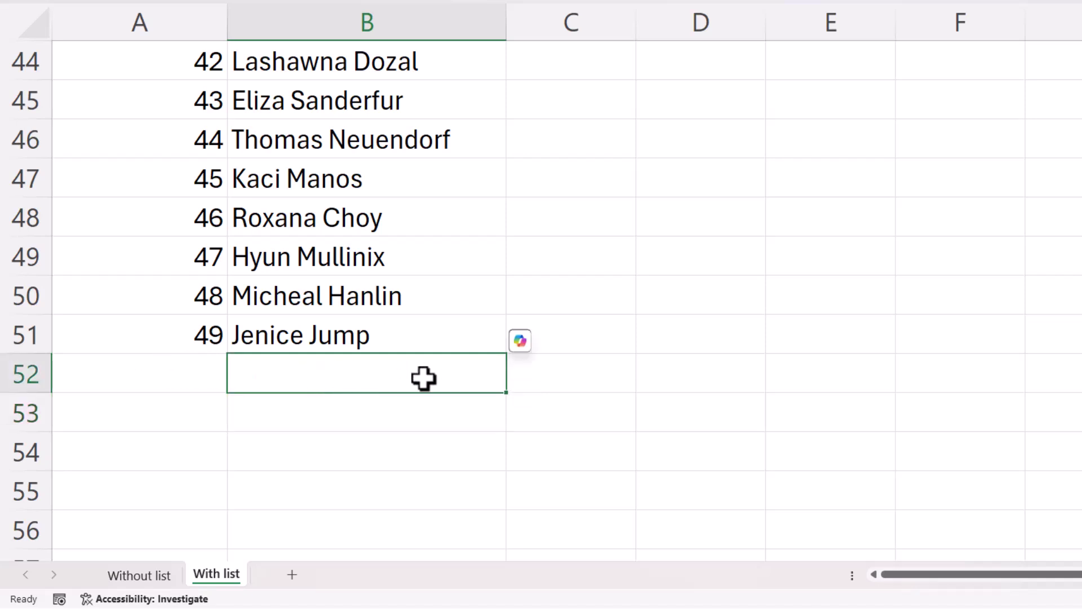
Clear all employee numbers from A3 down to the last row.
key("Up")
key("ctrl+Up")
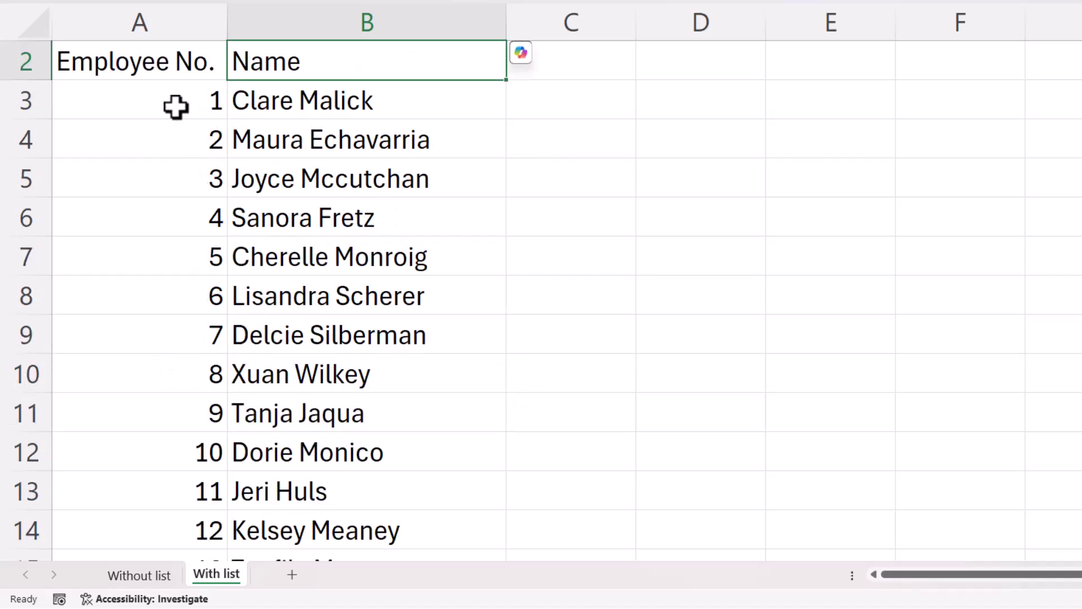
left_click(166, 103)
key("ctrl+shift+Down")
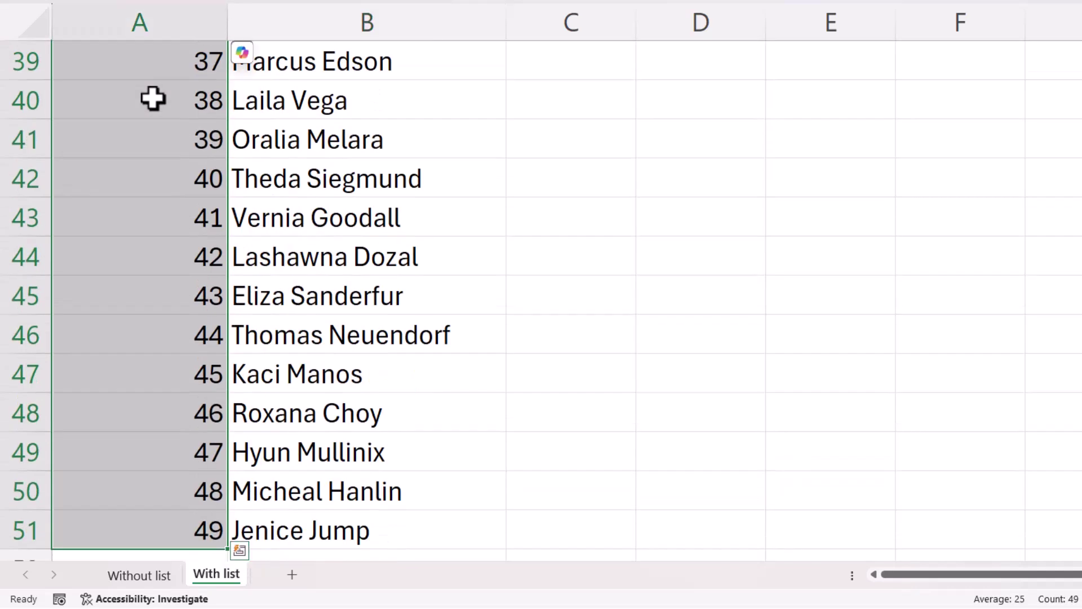
key("Delete")
scroll(150, 96, "up", 13)
Enter =SEQUENCE(COUNTA(B3:B5000),1,1) in A3 to spill numbers beside every name.
left_click(160, 150)
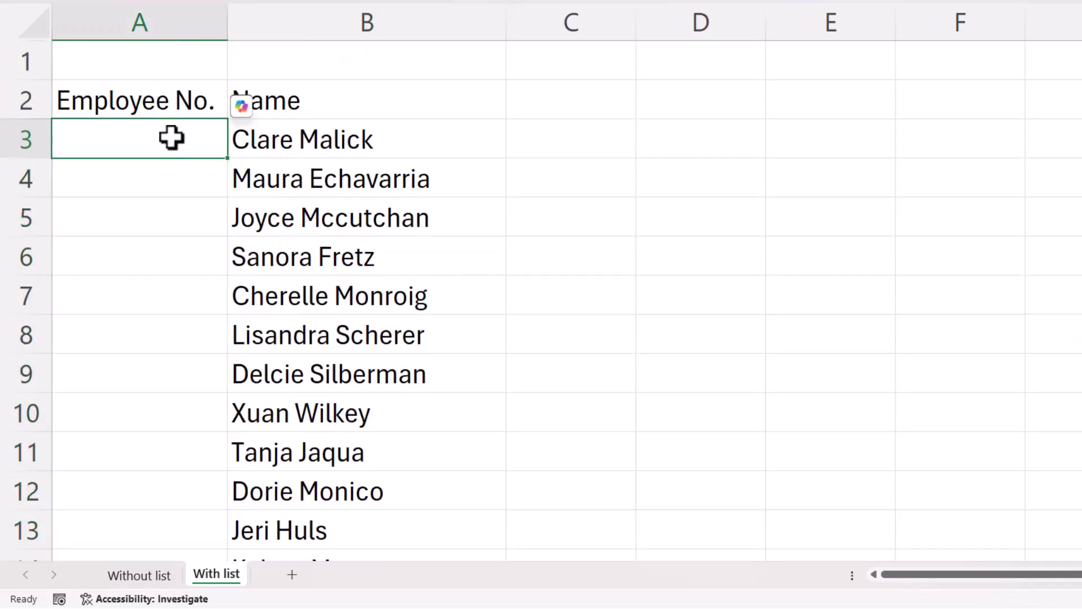
type("=seq")
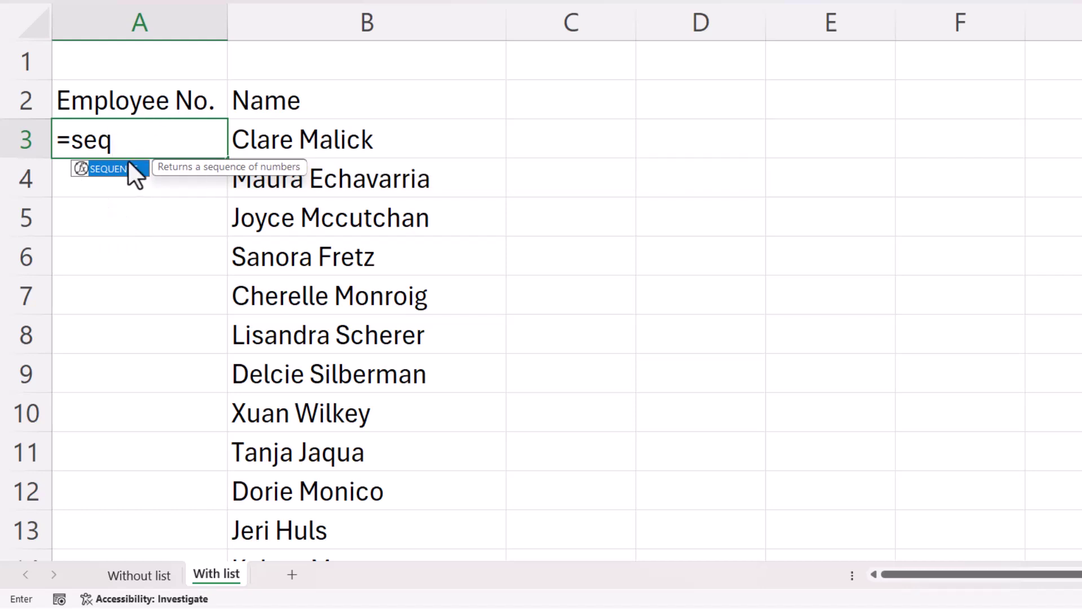
double_click(127, 168)
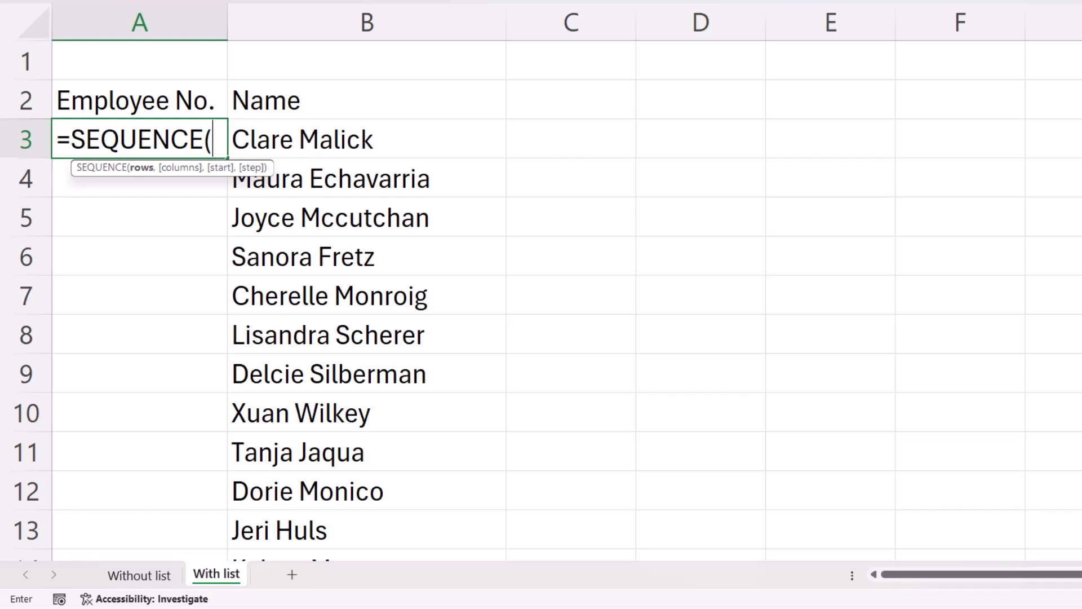
type("coun")
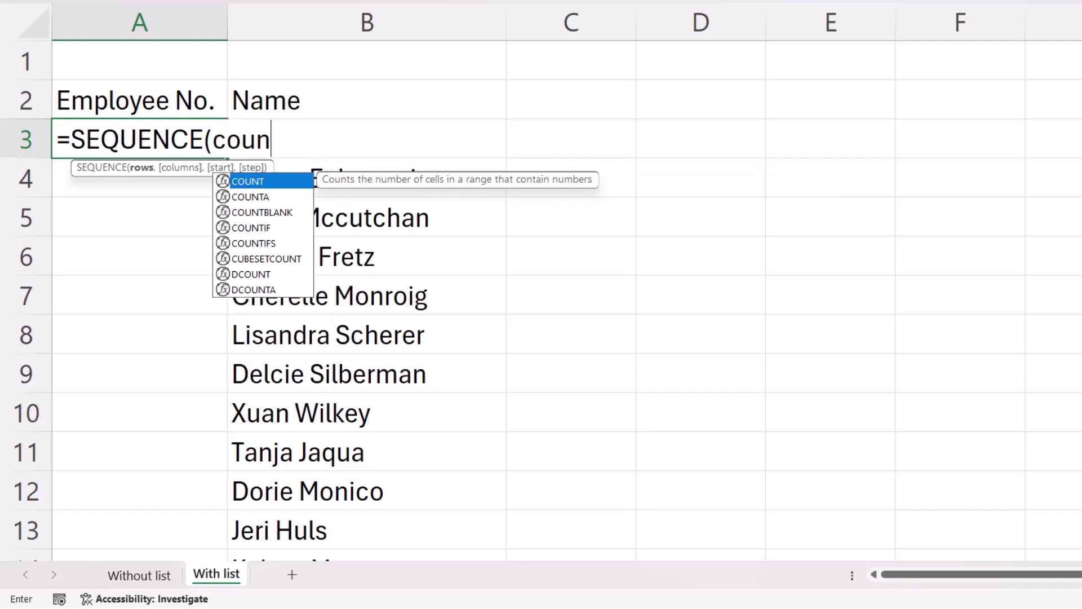
type("ta(")
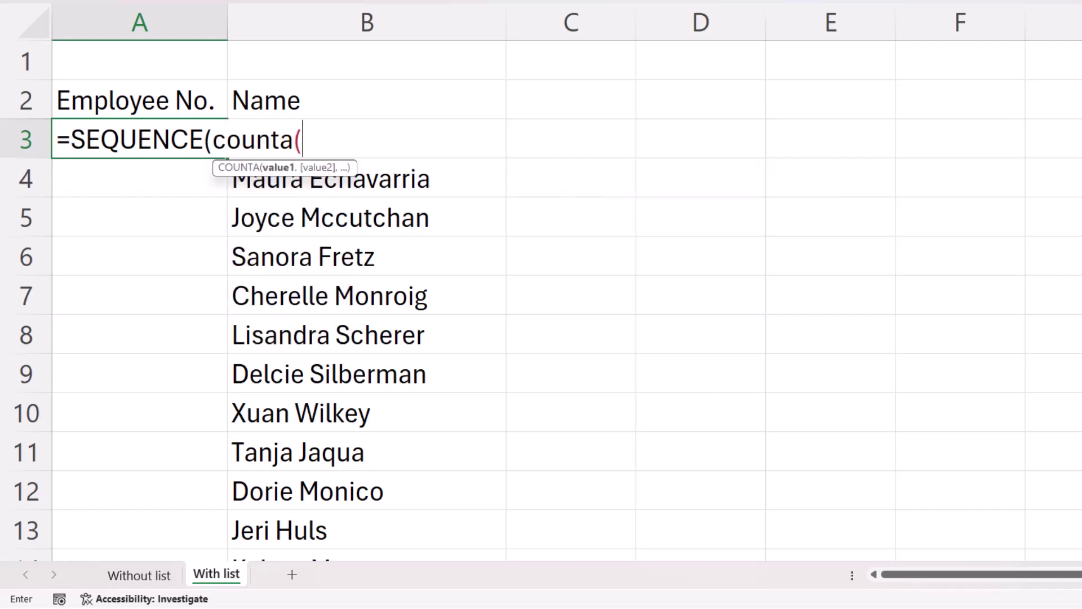
type("B3")
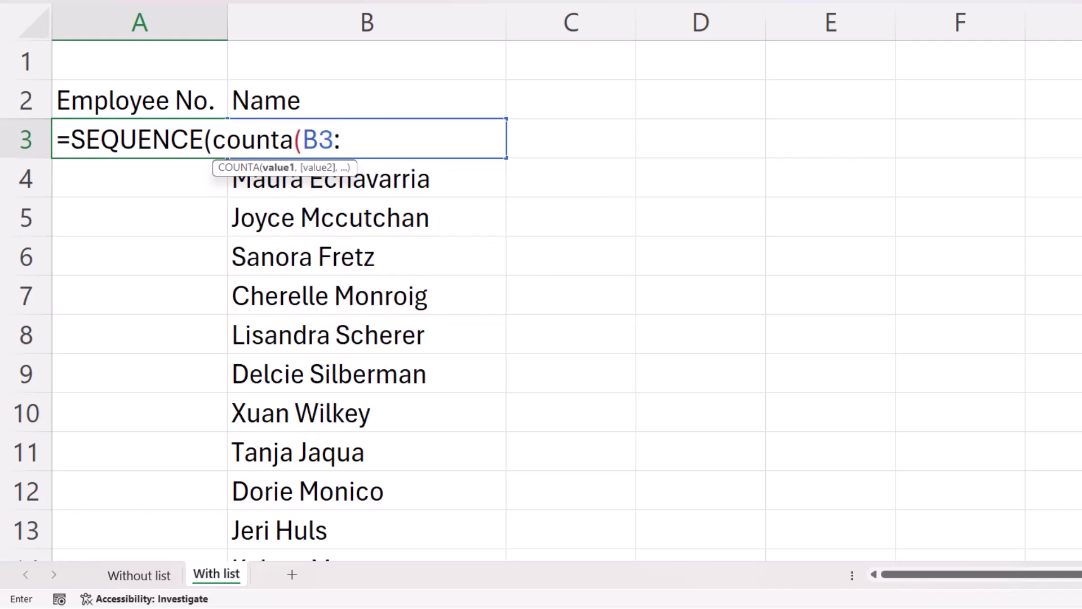
type(":B50")
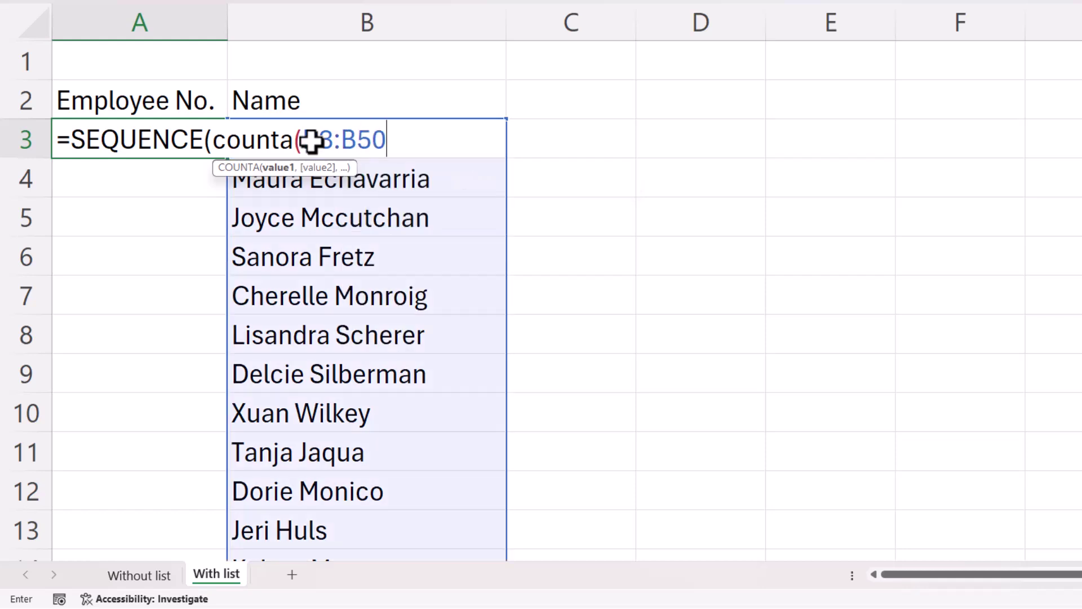
type("00)")
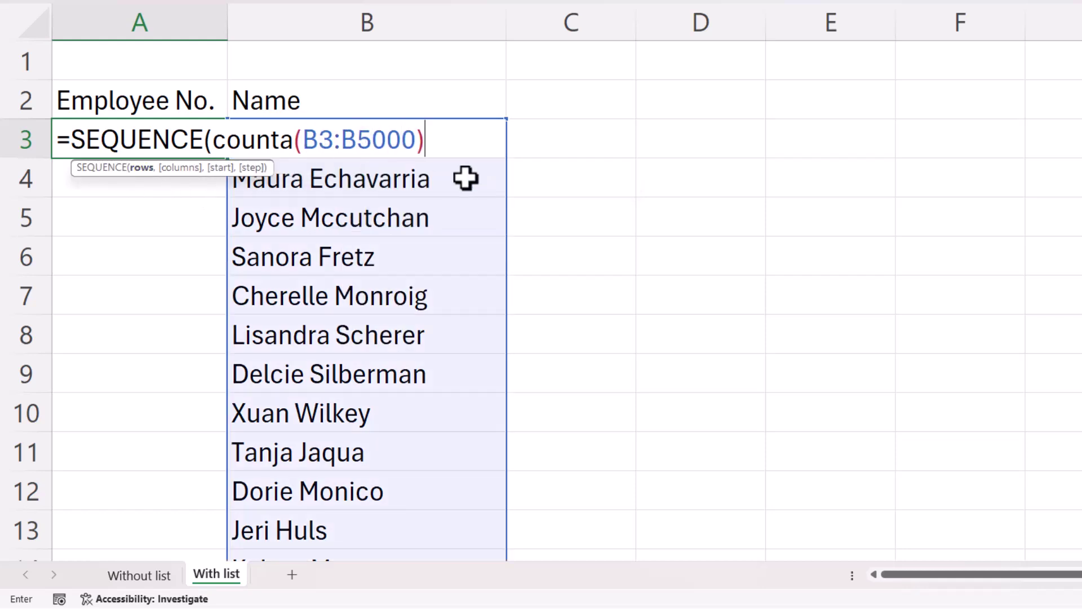
type(",")
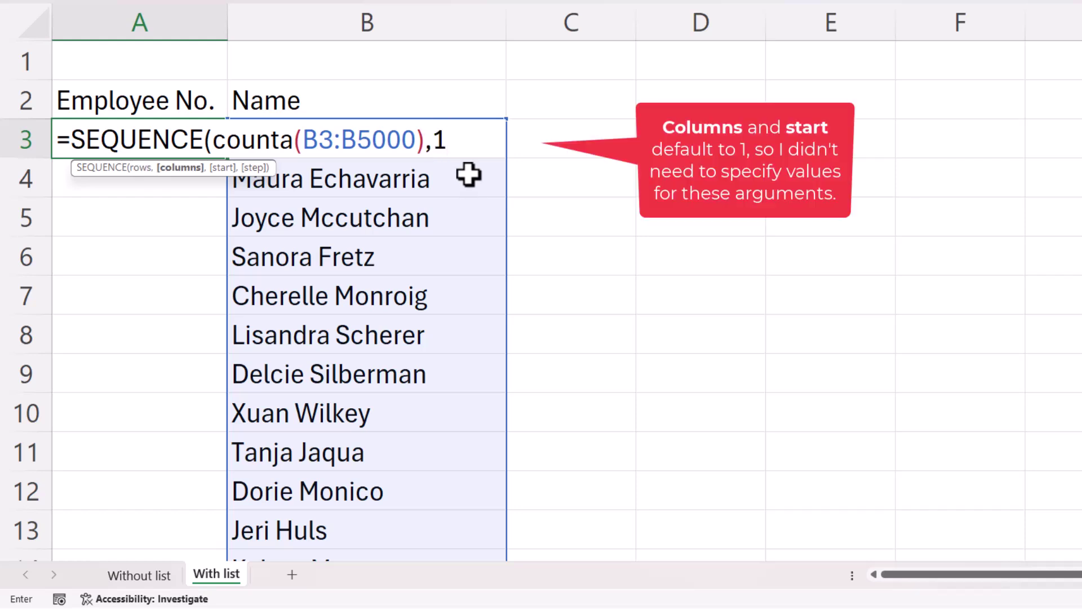
type("1,")
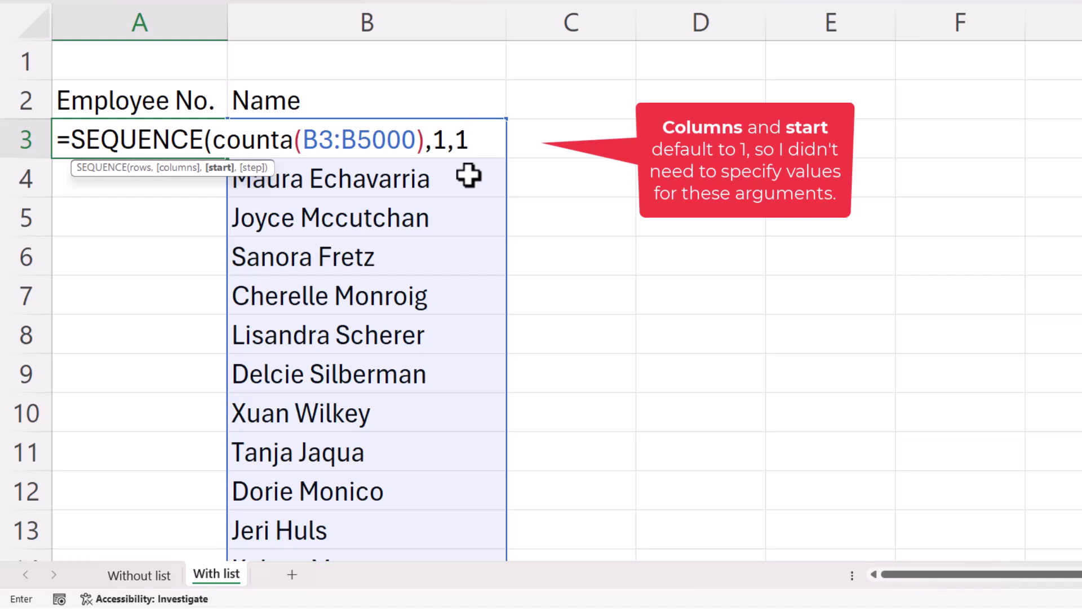
type("1)")
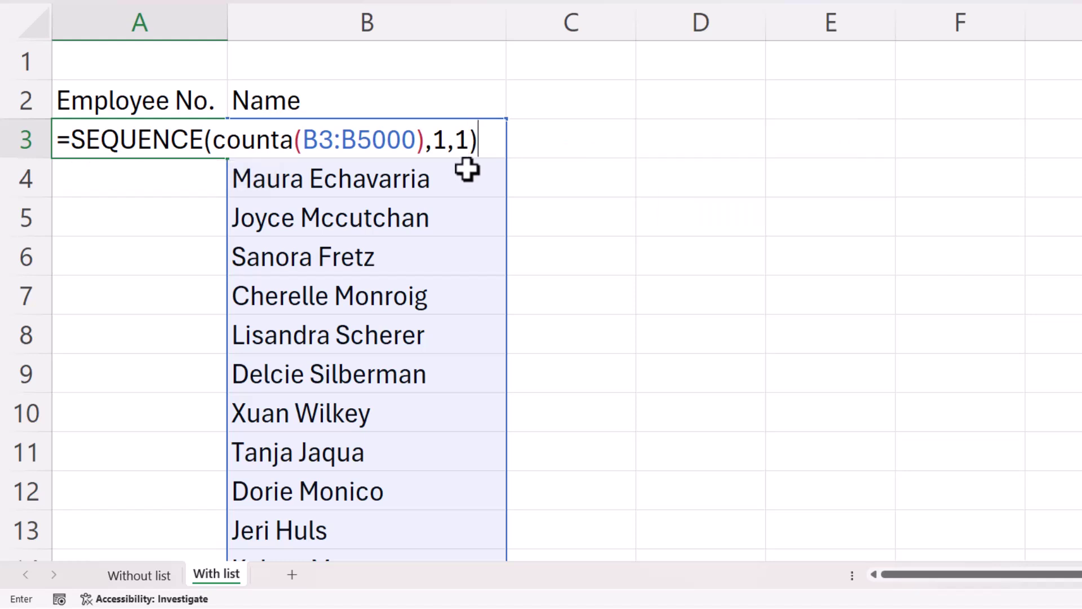
key("Return")
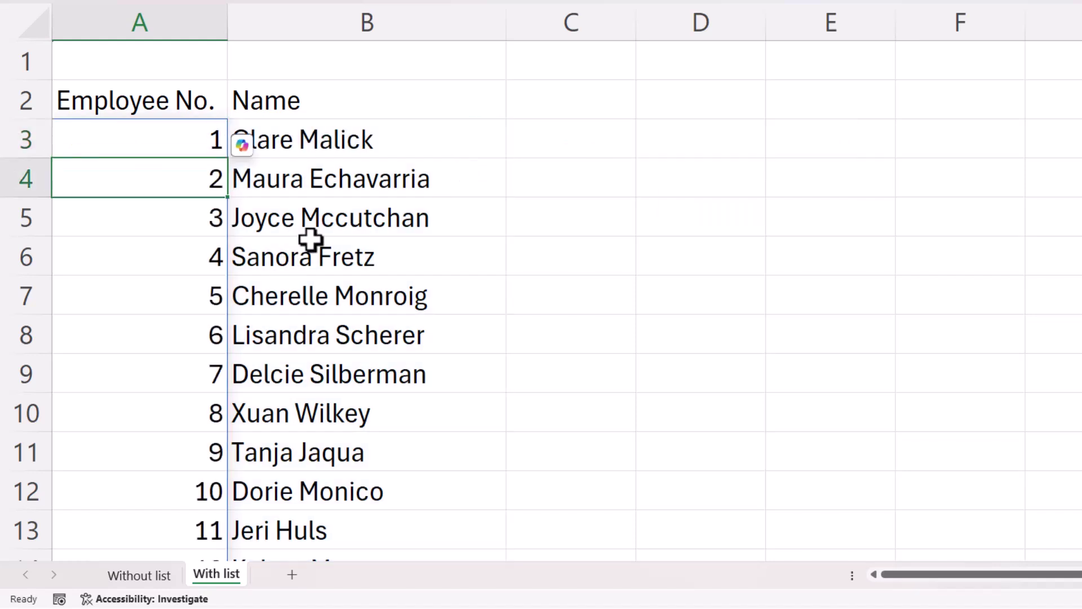
Type a new employee name into B52 so A52 automatically shows 50.
scroll(308, 248, "down", 16)
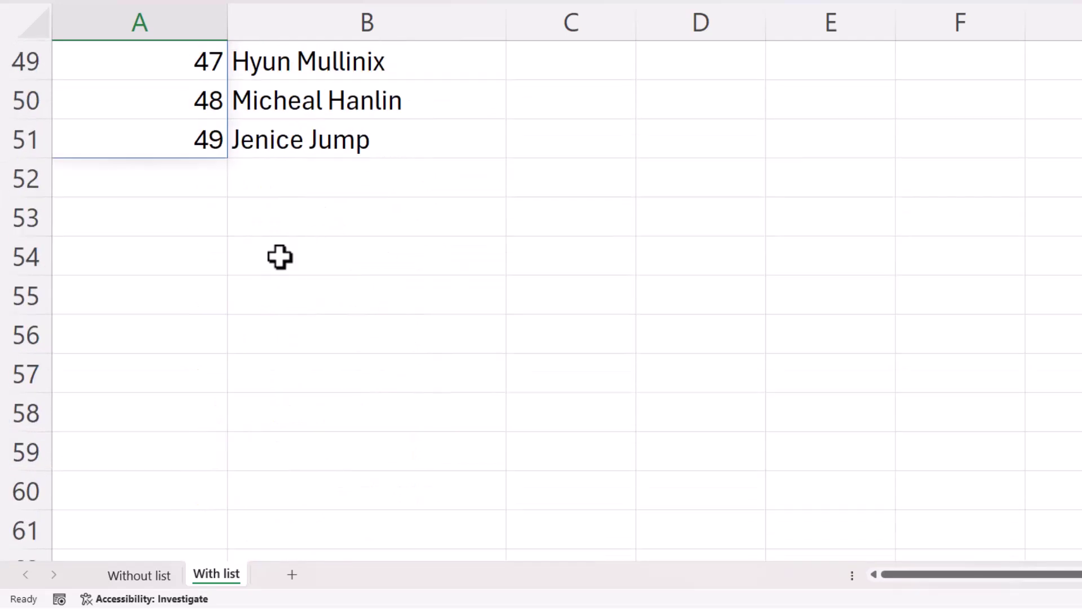
scroll(284, 118, "up", 2)
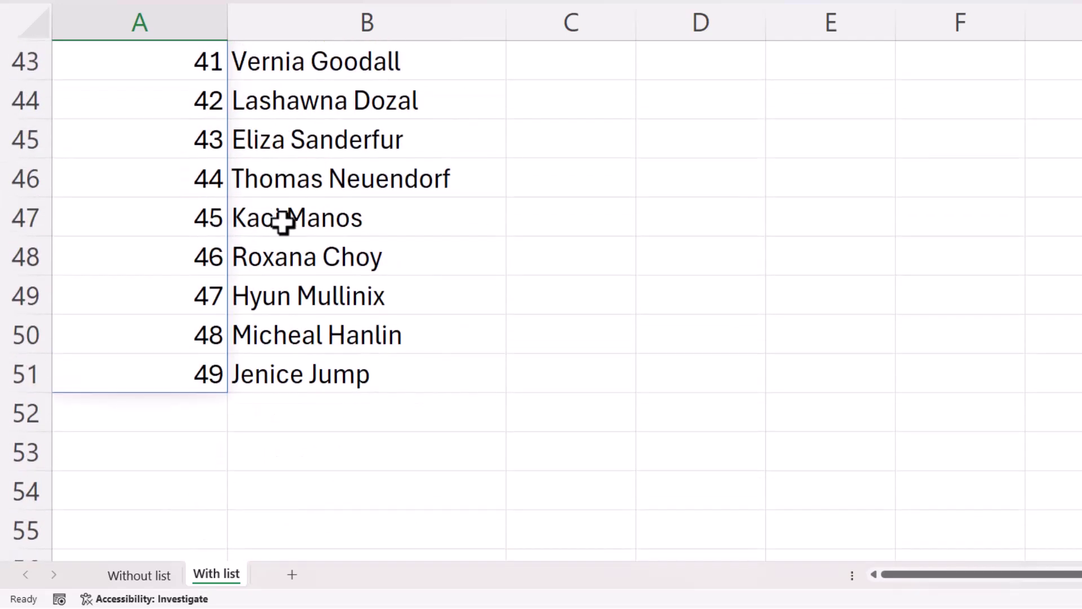
left_click(257, 408)
type("Chest")
type("er")
type(" Hu")
key("Return")
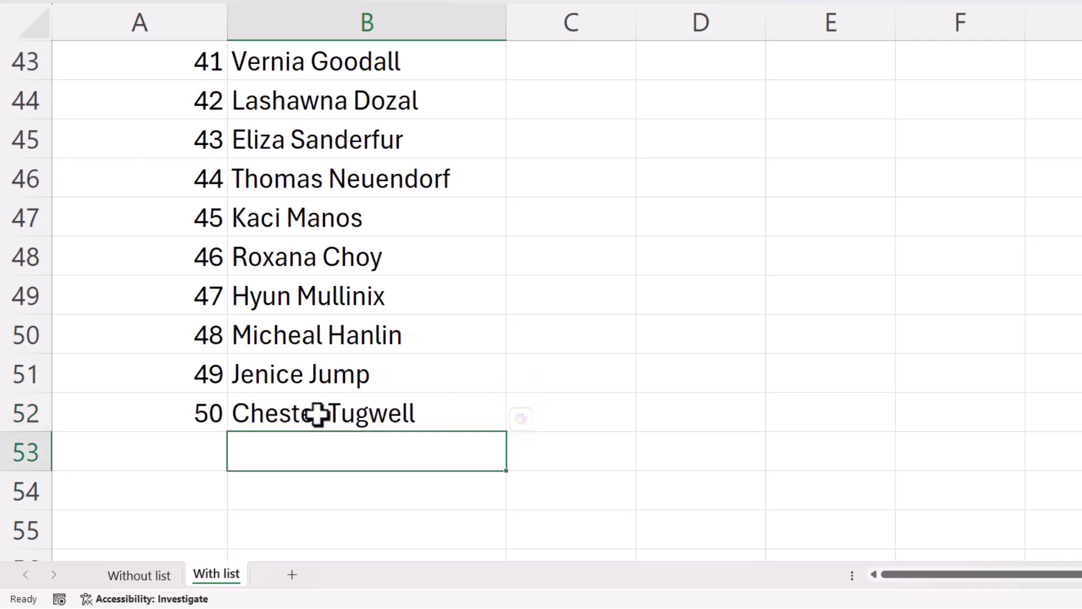